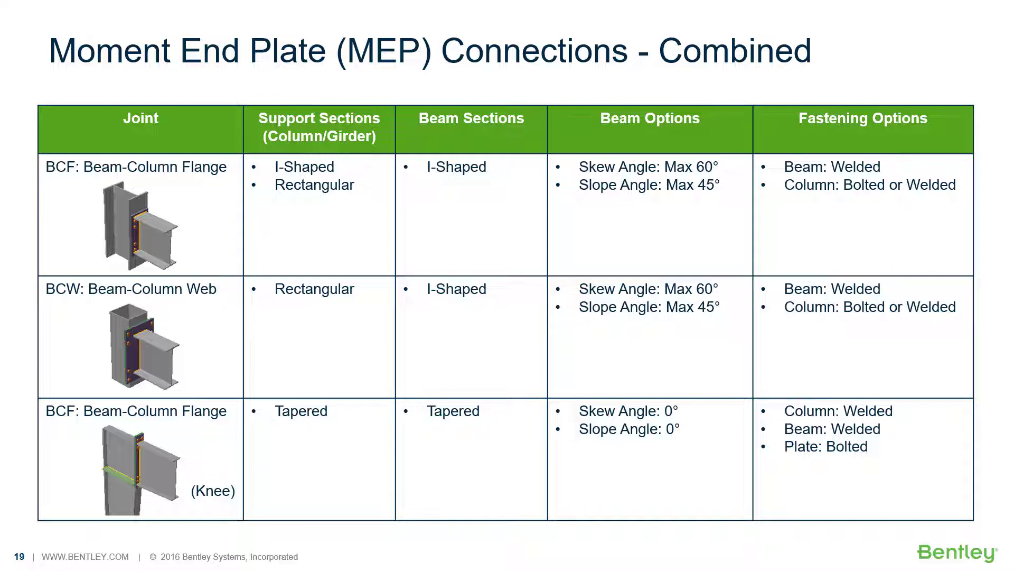
# Step: Switch to RAM Connection and assign the basic combined MEP Flush (DG16) connection to joint 2
pyautogui.hotkey('alt', 'Tab')
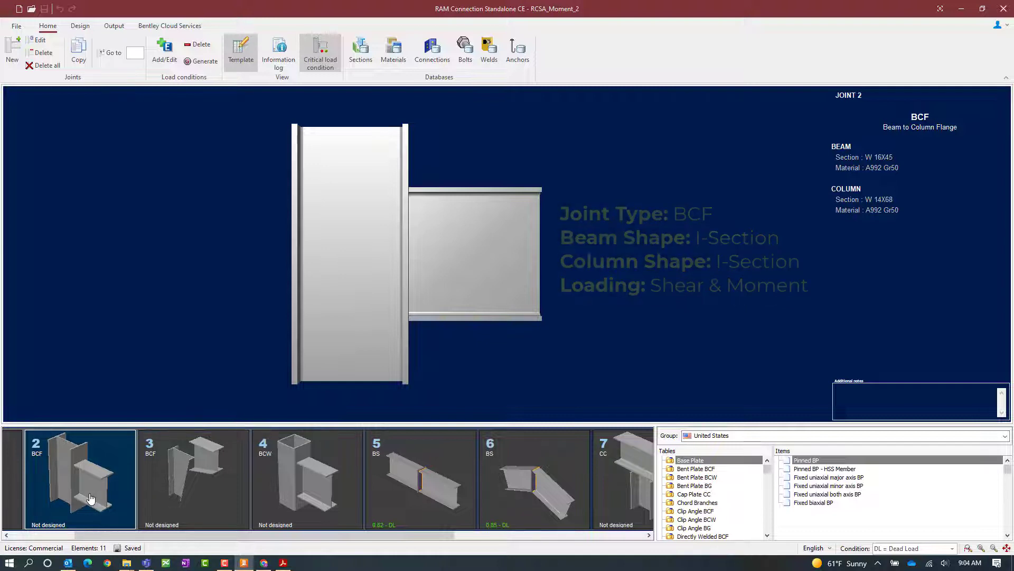
pyautogui.click(77, 29)
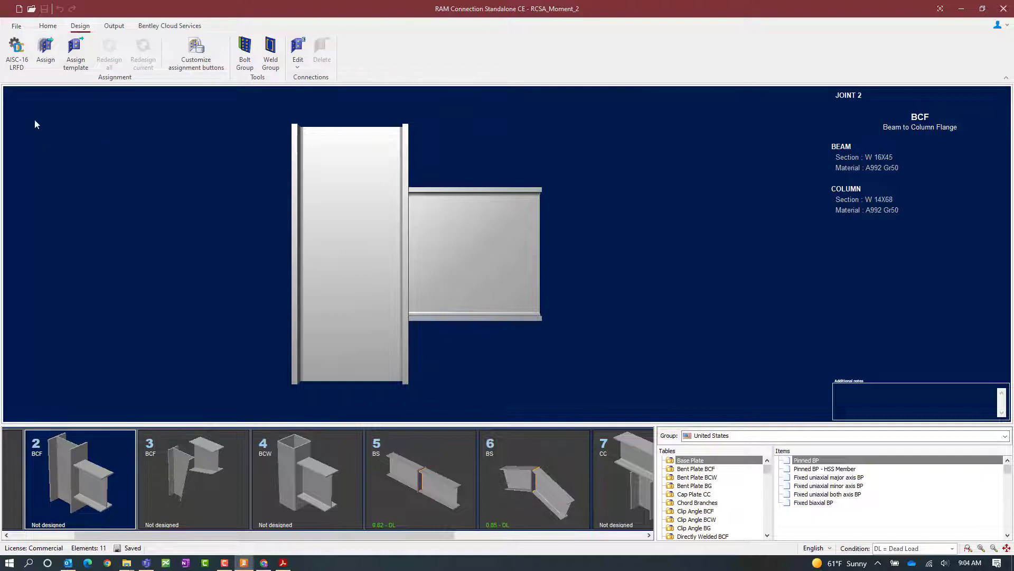
pyautogui.click(46, 57)
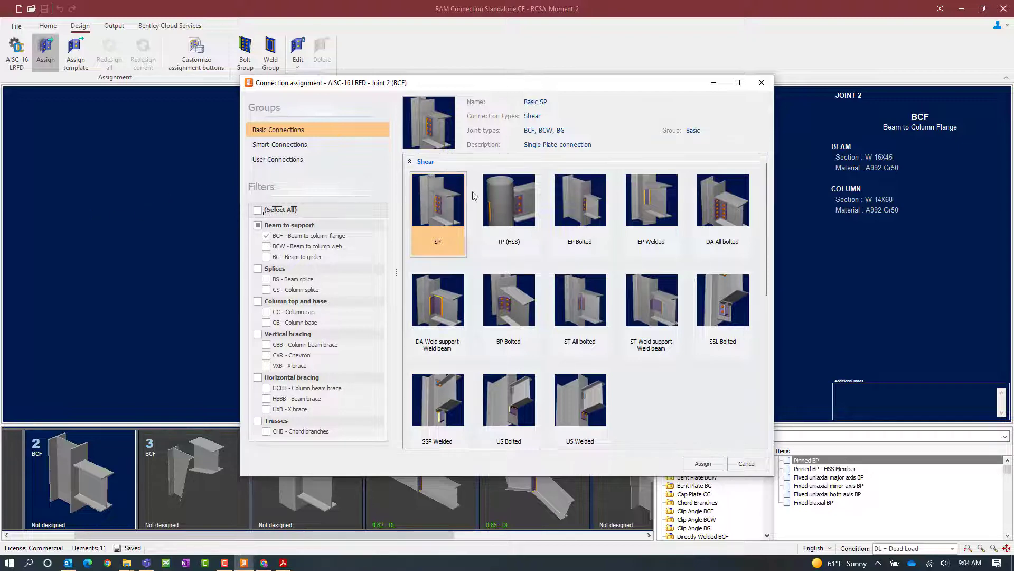
pyautogui.scroll(-5, 485, 227)
pyautogui.scroll(5, 464, 238)
pyautogui.scroll(-3, 484, 313)
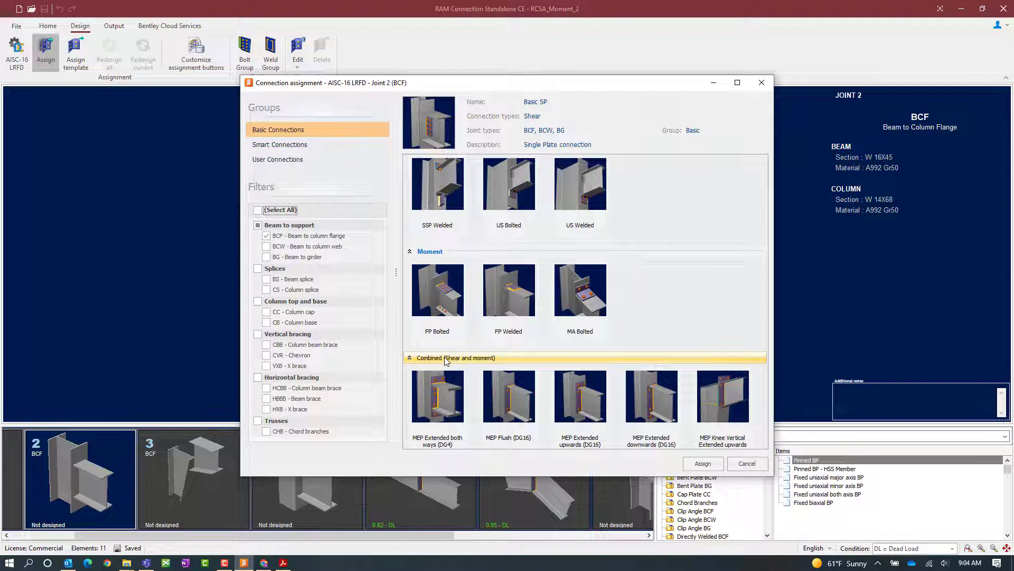
pyautogui.click(283, 563)
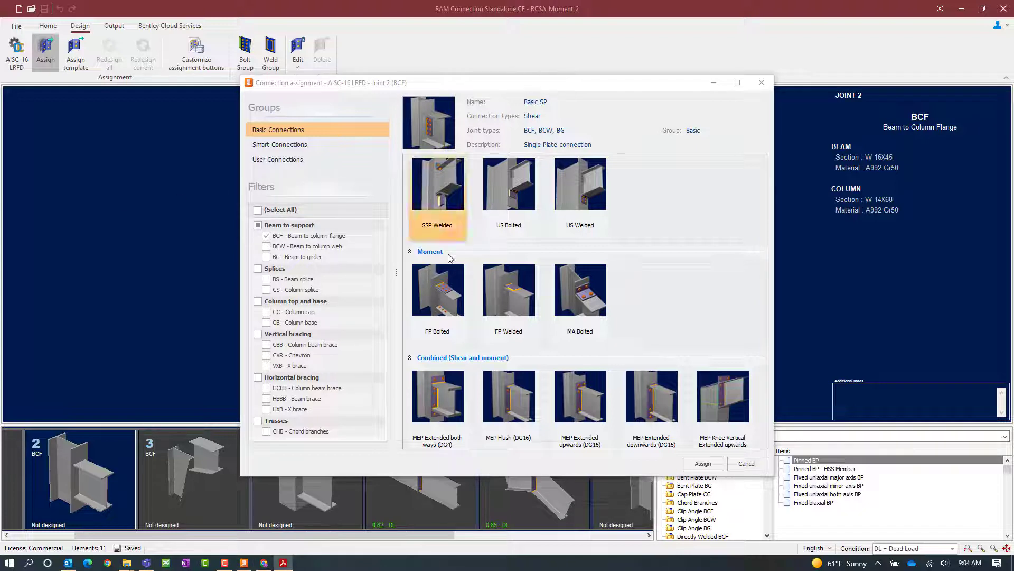
pyautogui.click(417, 252)
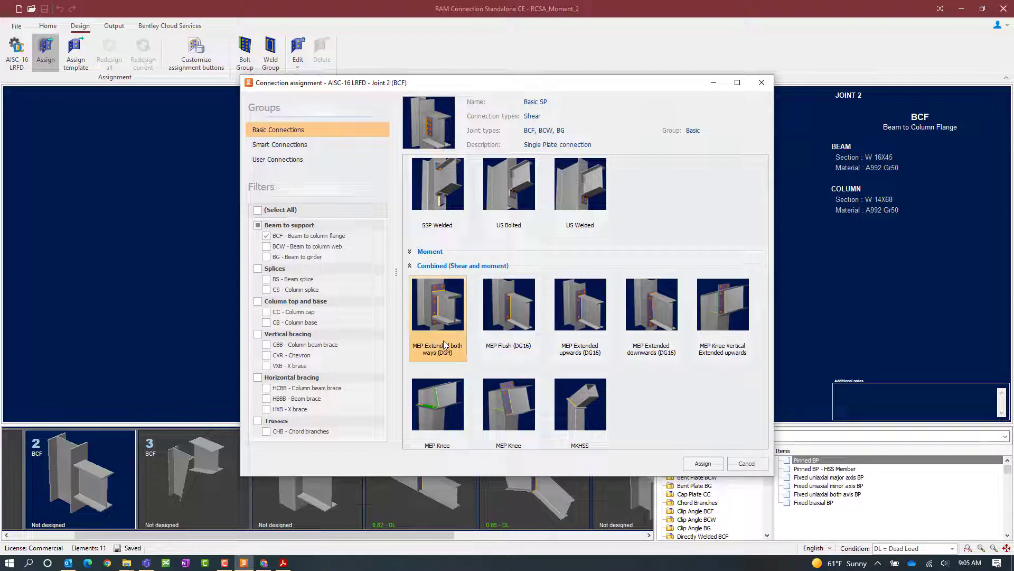
pyautogui.click(500, 347)
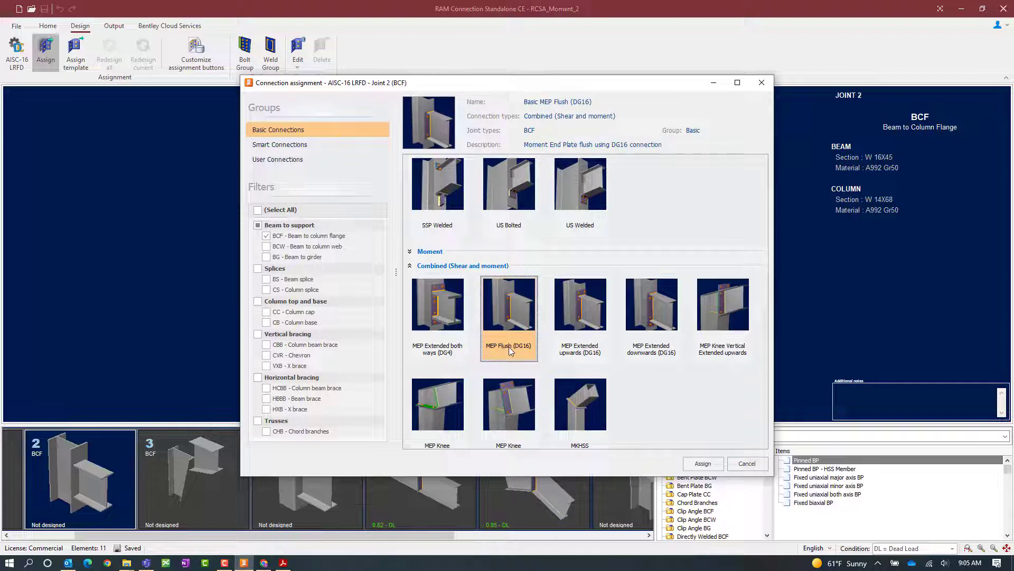
pyautogui.click(708, 464)
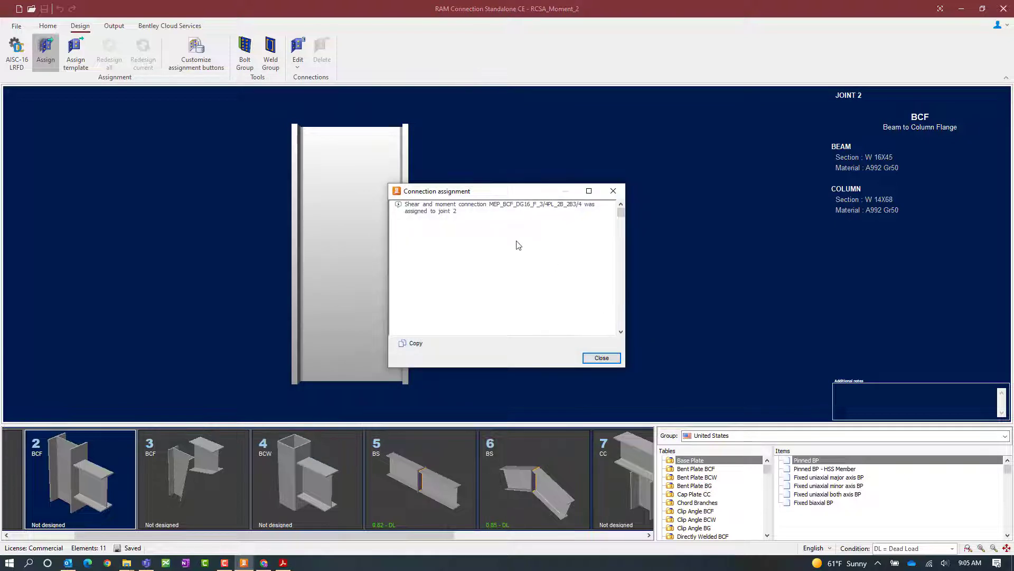
pyautogui.click(600, 358)
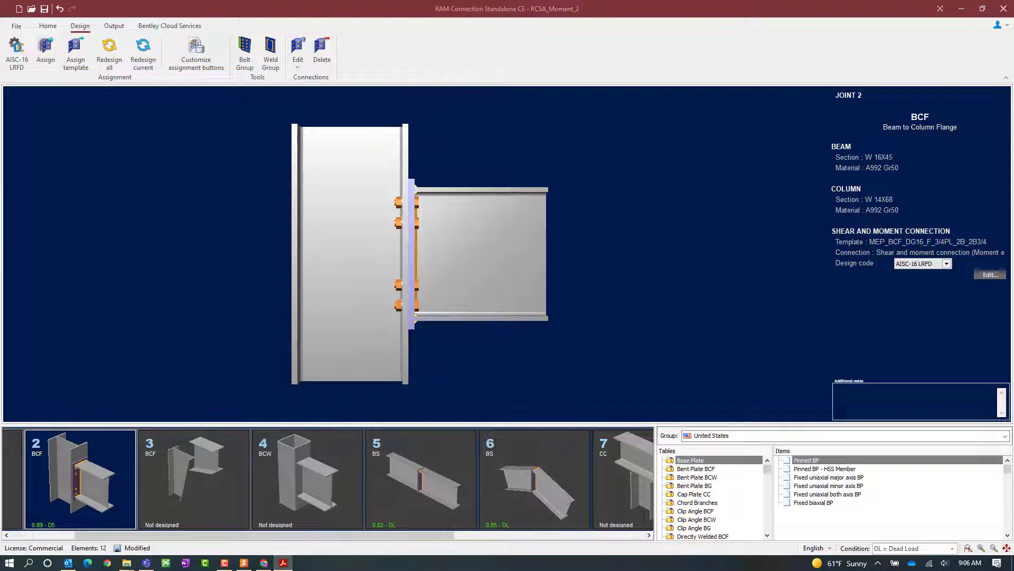
# Step: Assign the smart combined MEP HSS connection to joint 4, the beam-to-column-web joint
pyautogui.click(279, 462)
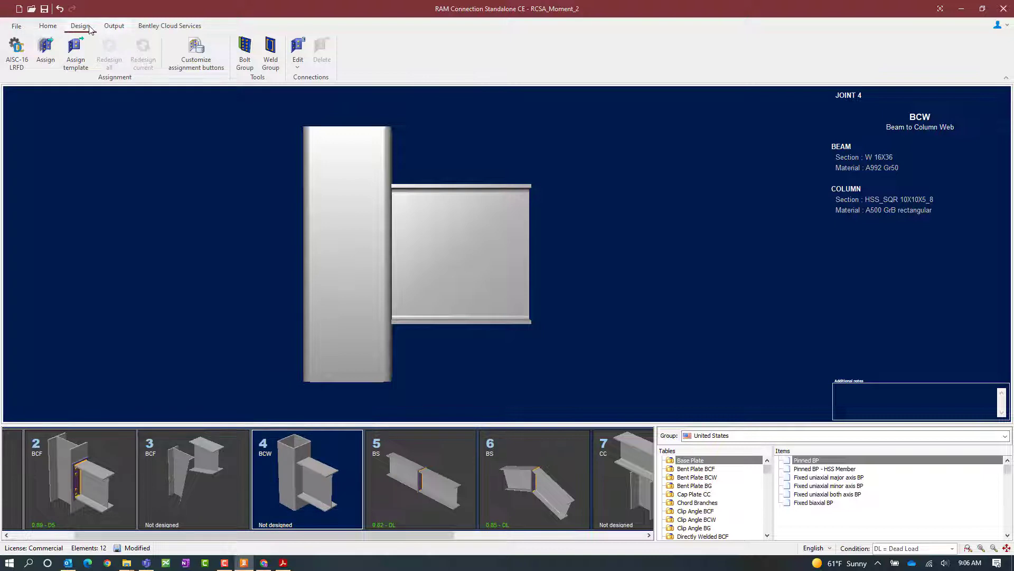
pyautogui.click(47, 63)
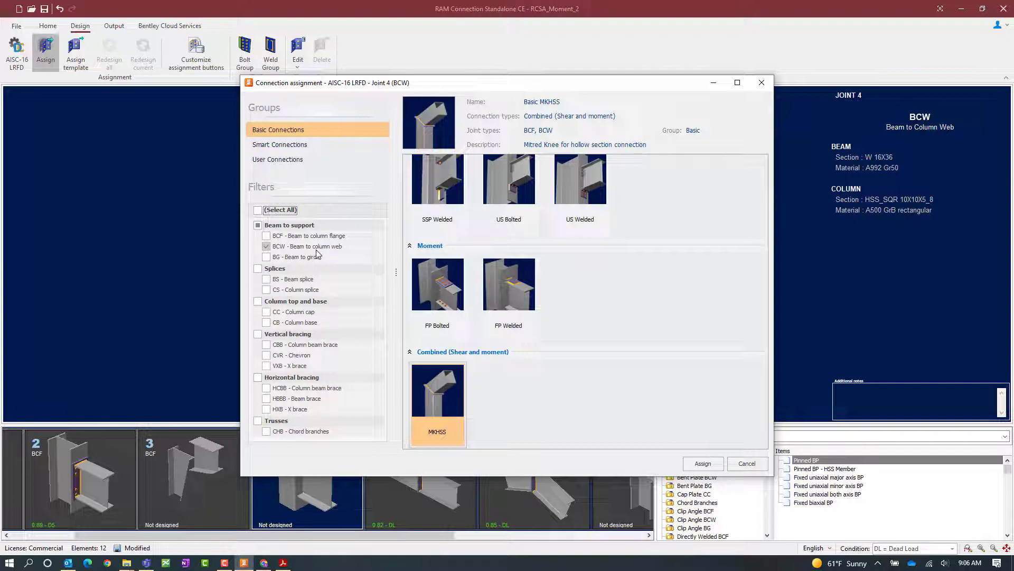
pyautogui.click(261, 146)
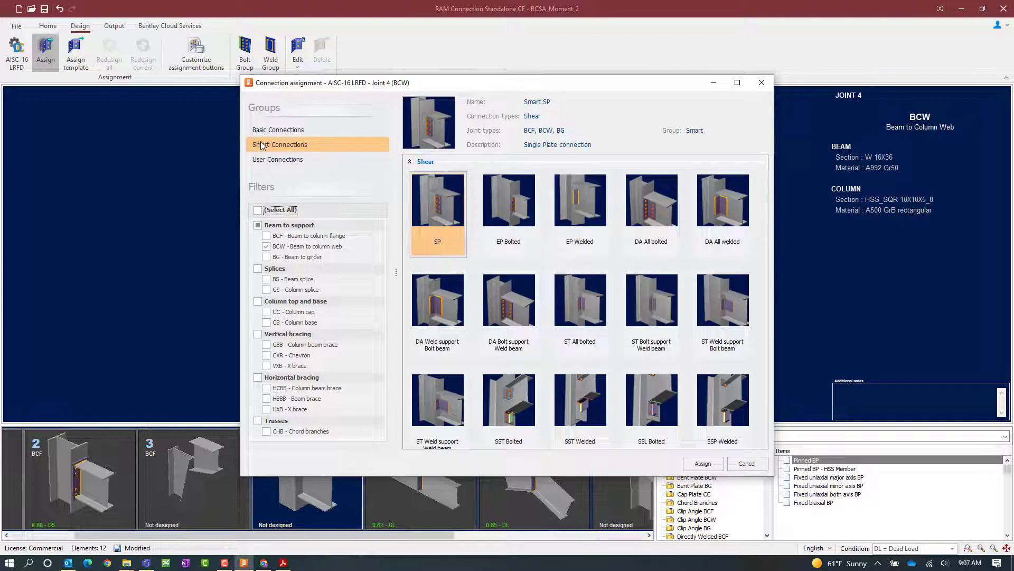
pyautogui.click(412, 162)
pyautogui.click(410, 177)
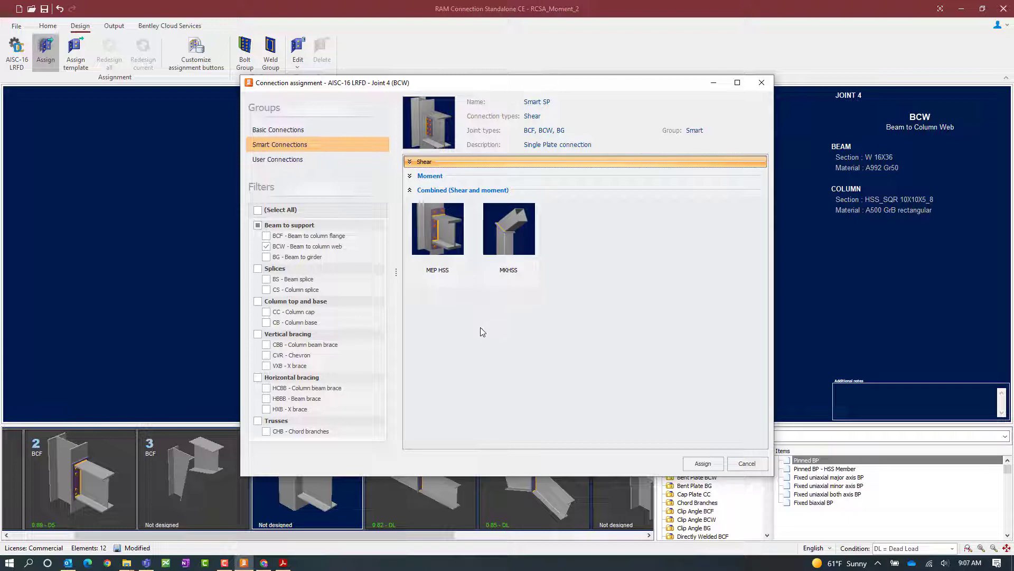
pyautogui.click(424, 239)
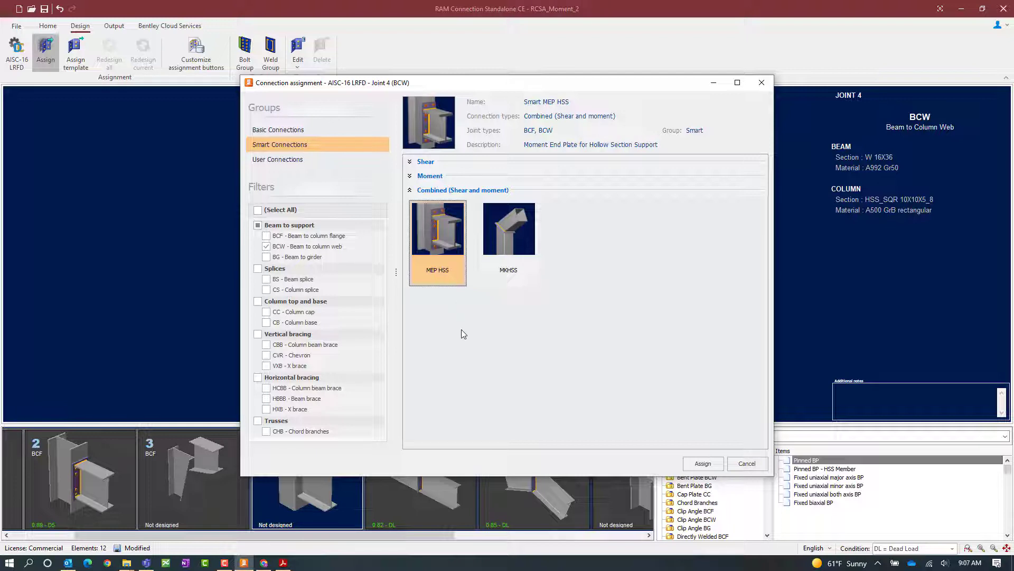
pyautogui.click(694, 468)
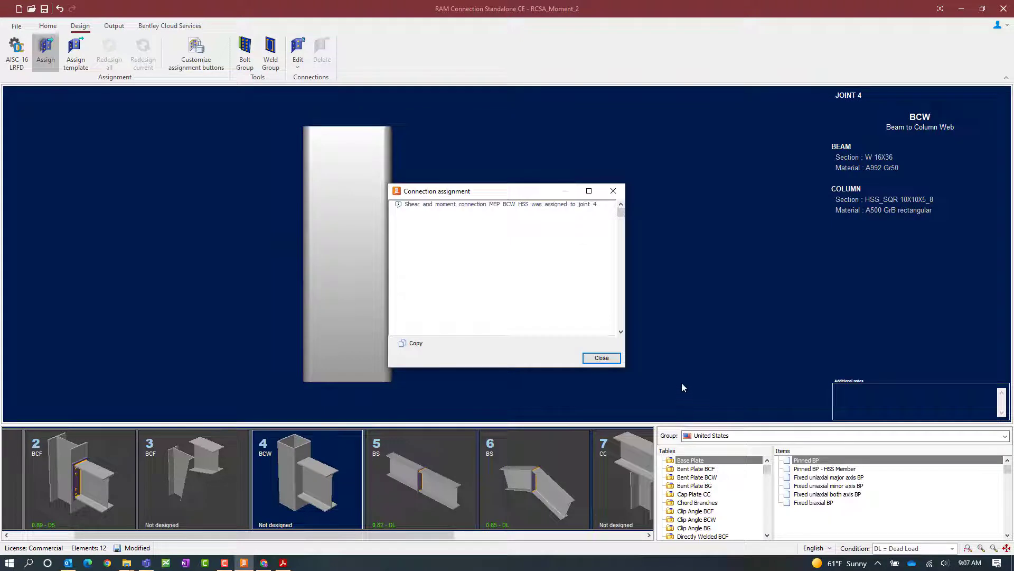
pyautogui.click(605, 358)
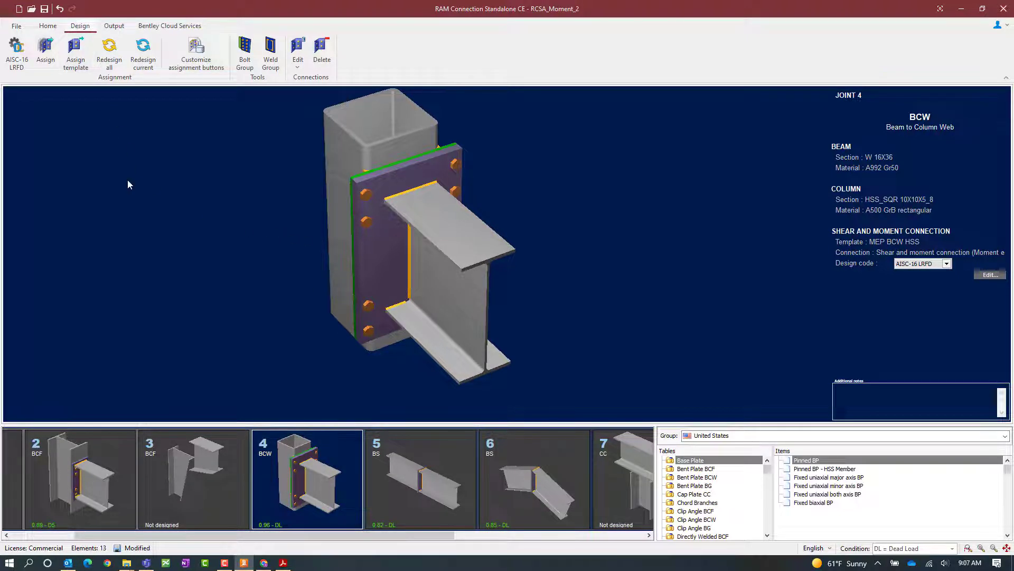
# Step: Open joint 4's combined connection for editing, review its end plate parameters and DXF drawing, and close the editor
pyautogui.click(299, 59)
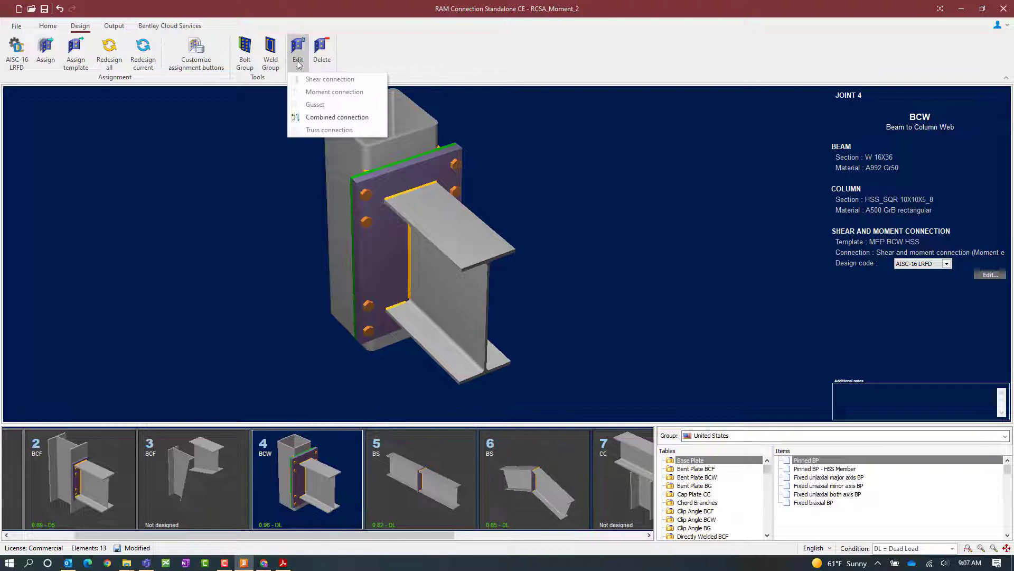
pyautogui.click(319, 117)
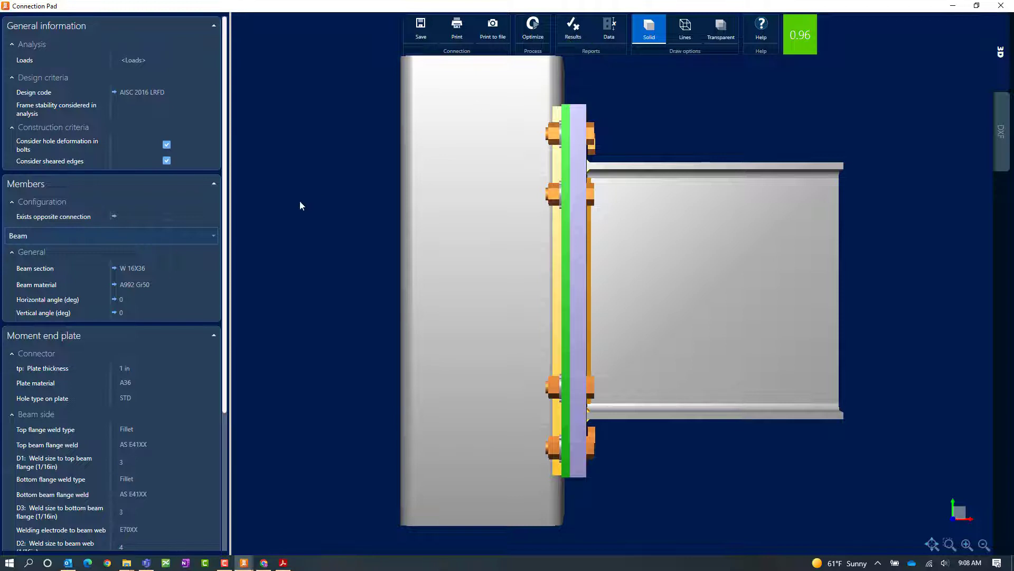
pyautogui.scroll(-2, 216, 306)
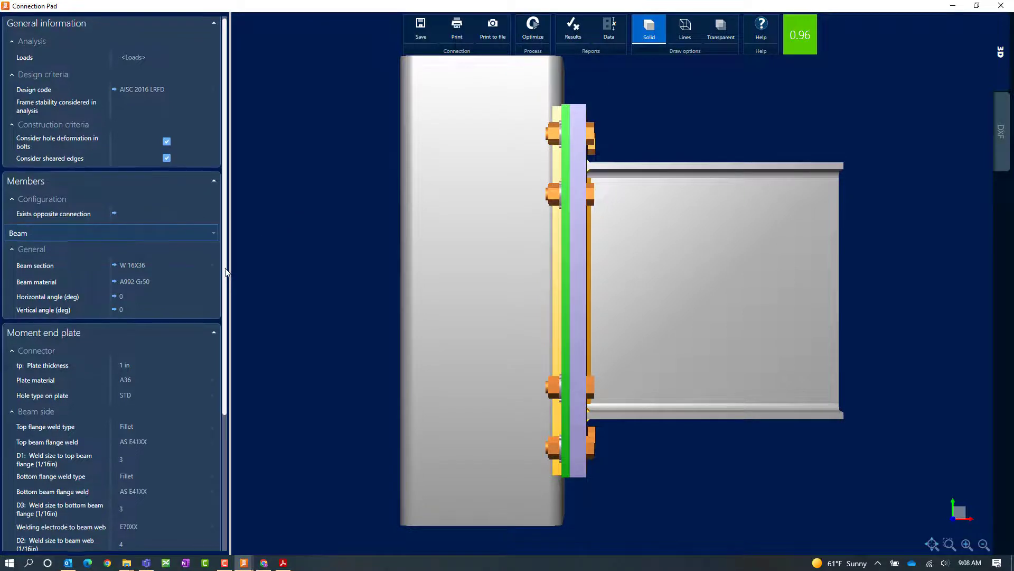
pyautogui.scroll(-6, 217, 301)
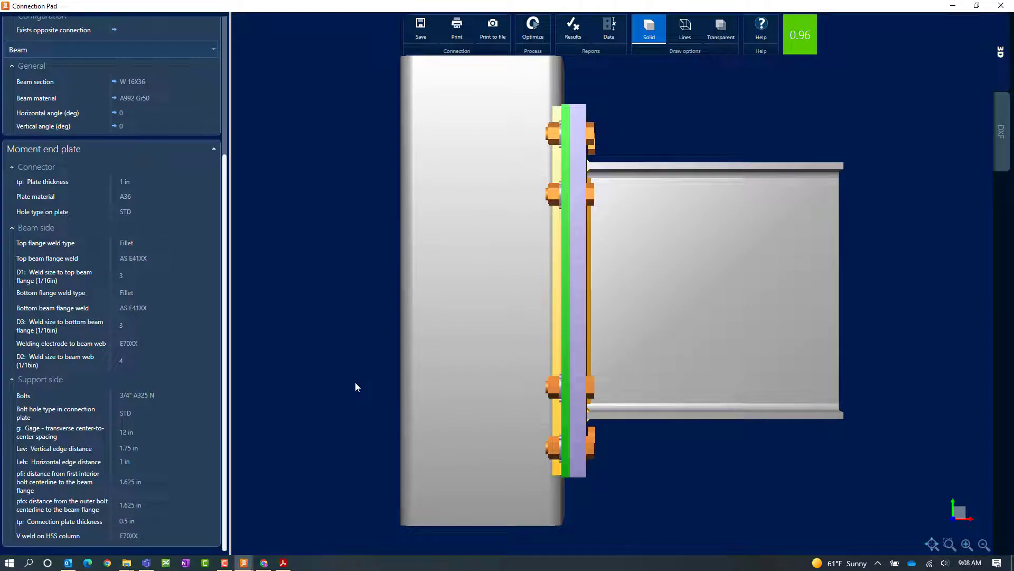
pyautogui.click(1001, 154)
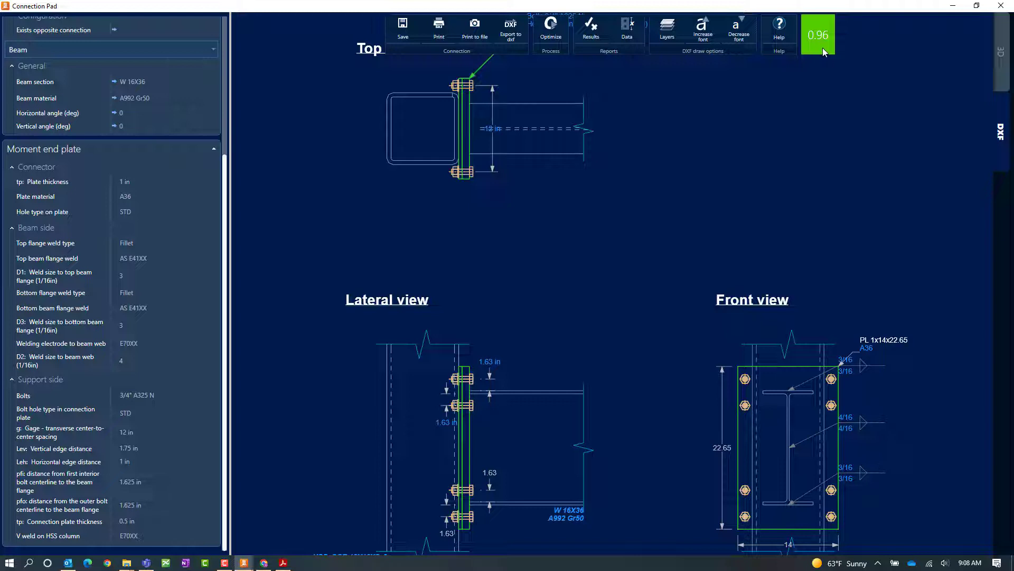
pyautogui.click(1000, 5)
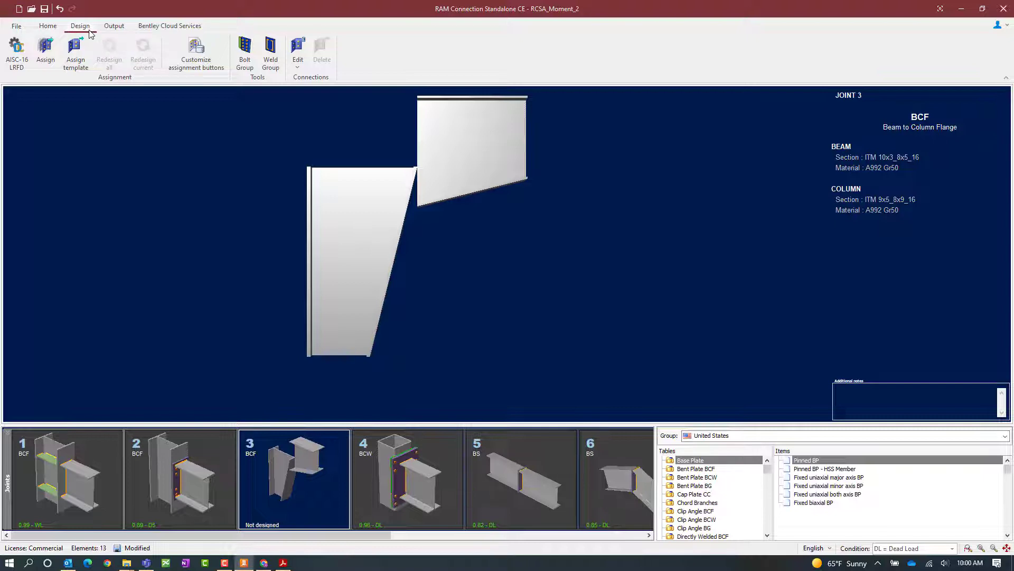
# Step: Assign the basic combined MEP Knee Vertical Extended upwards connection to joint 3, the tapered beam-column joint
pyautogui.click(43, 62)
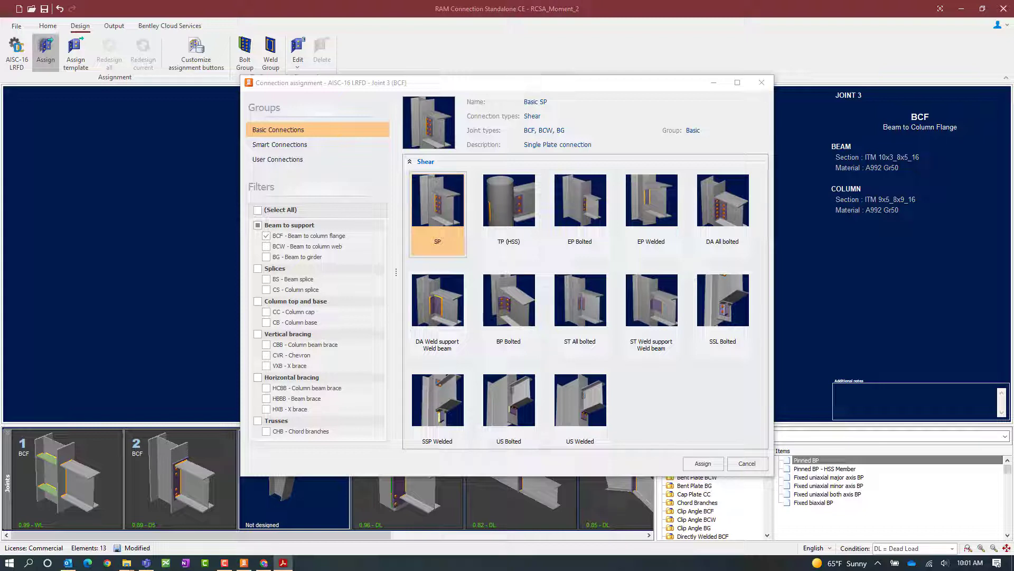
pyautogui.click(261, 132)
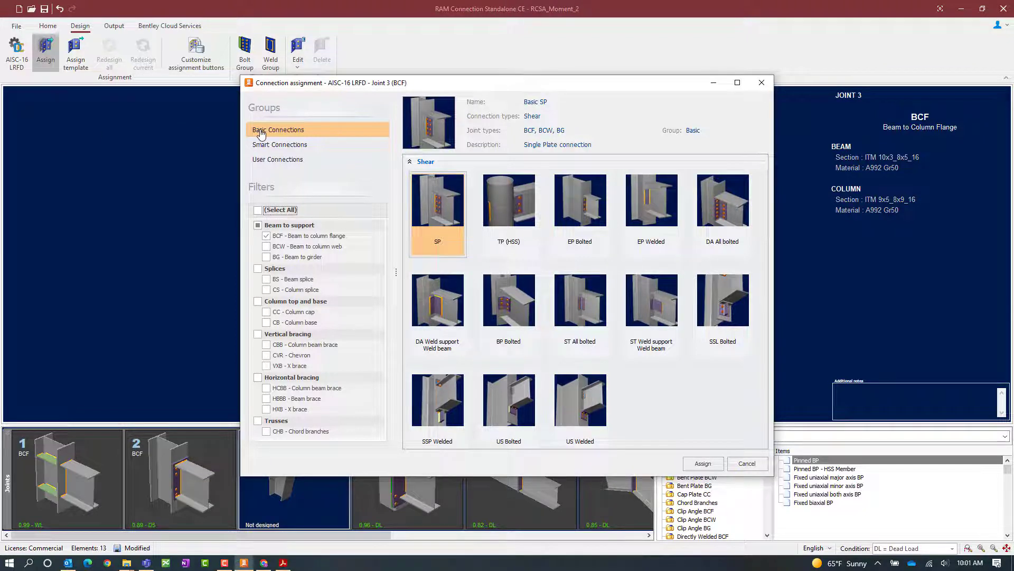
pyautogui.click(410, 163)
pyautogui.click(410, 175)
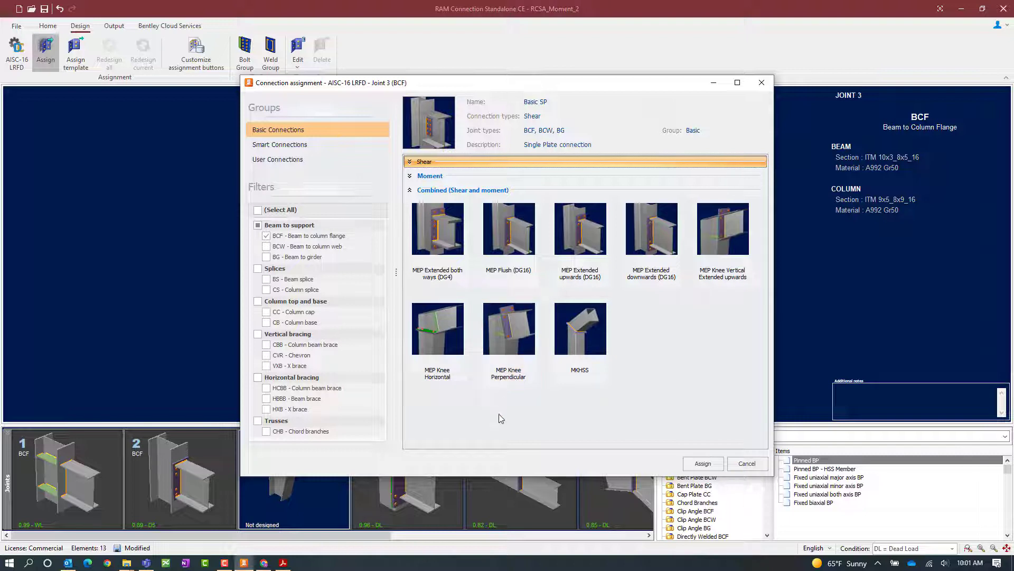
pyautogui.click(719, 277)
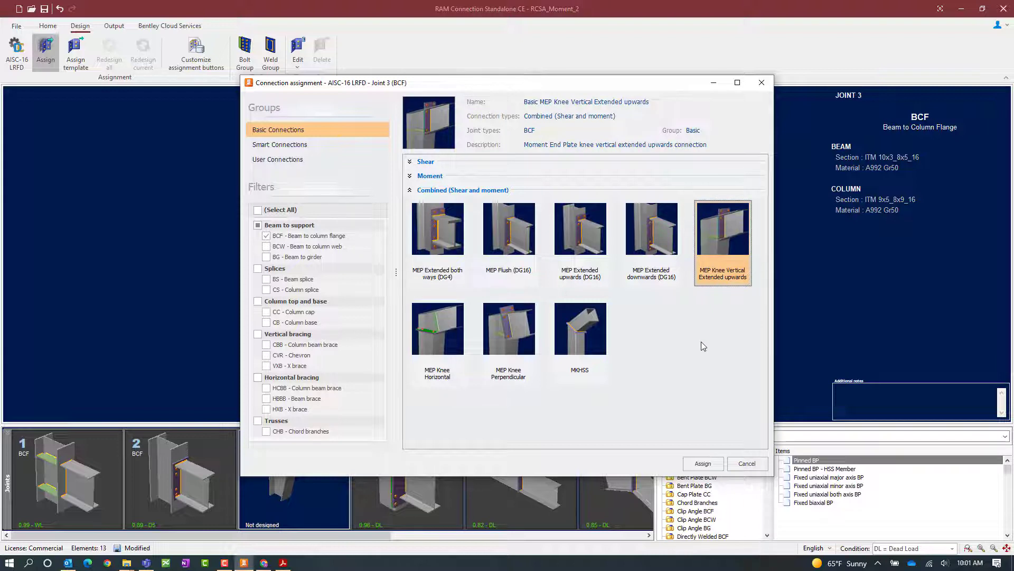
pyautogui.click(697, 463)
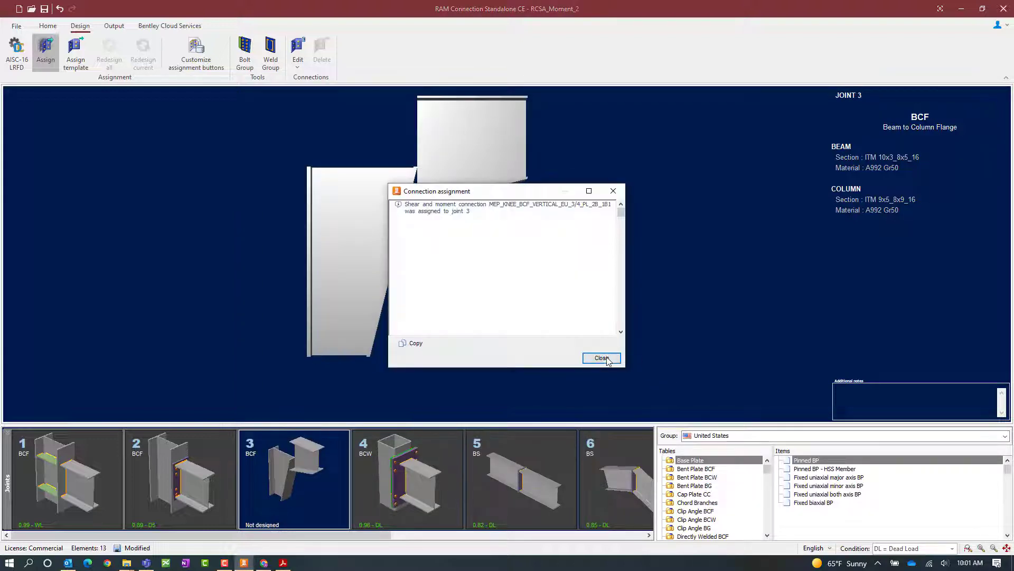
pyautogui.click(607, 360)
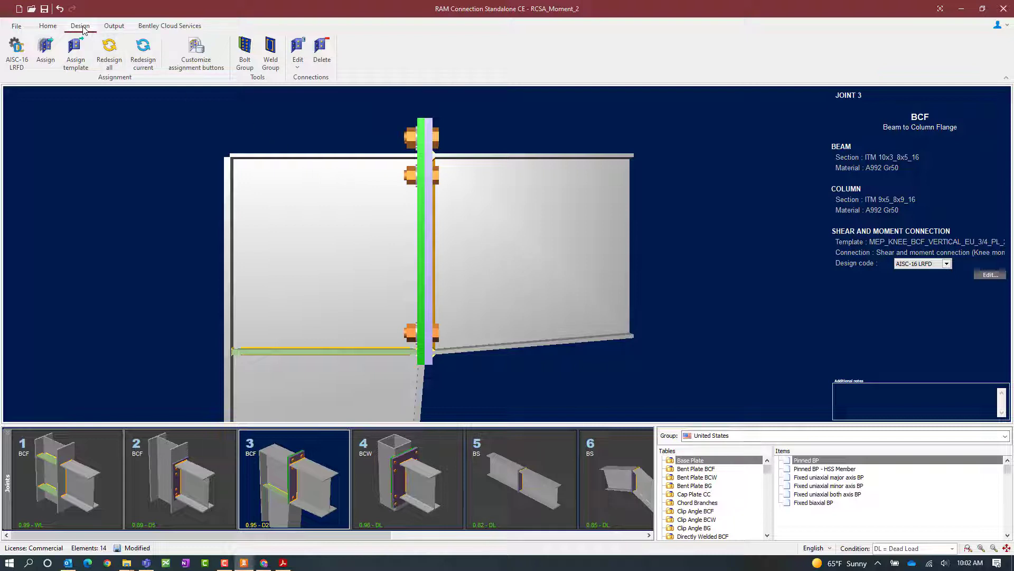
# Step: Open joint 3's combined connection for editing and review its end plate, weld and bolt parameters
pyautogui.click(299, 61)
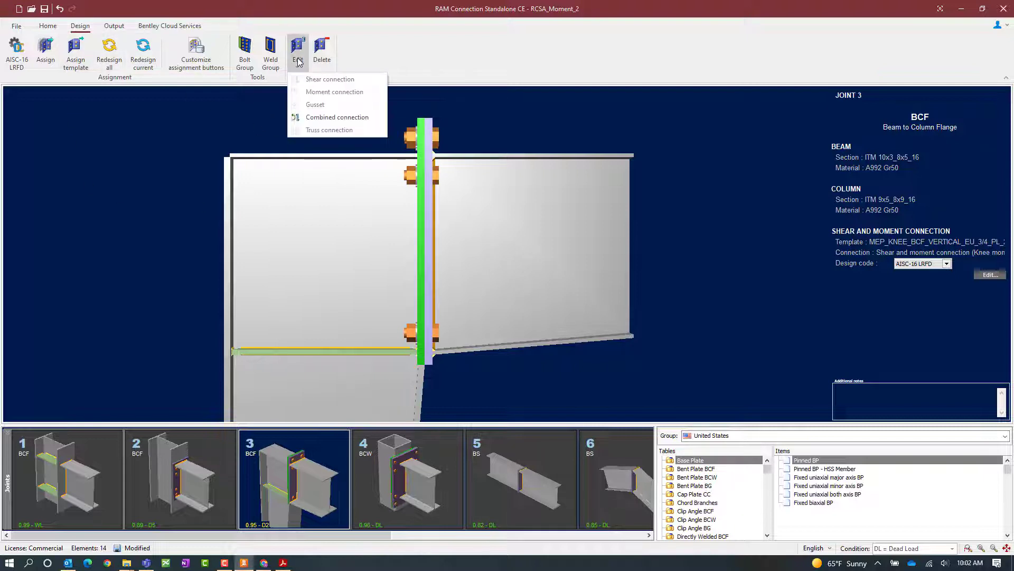
pyautogui.click(311, 119)
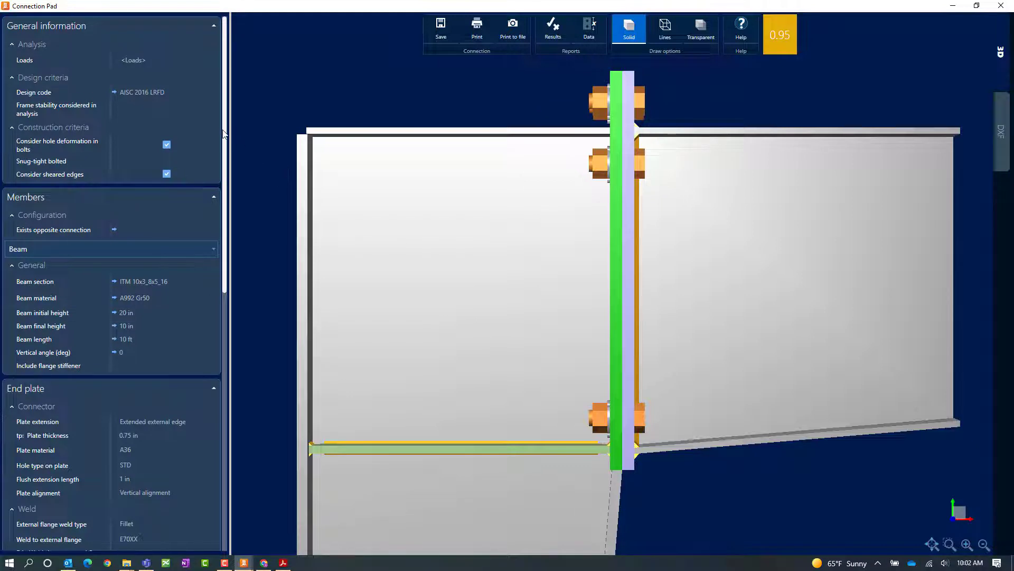
pyautogui.moveTo(224, 134); pyautogui.dragTo(240, 308)
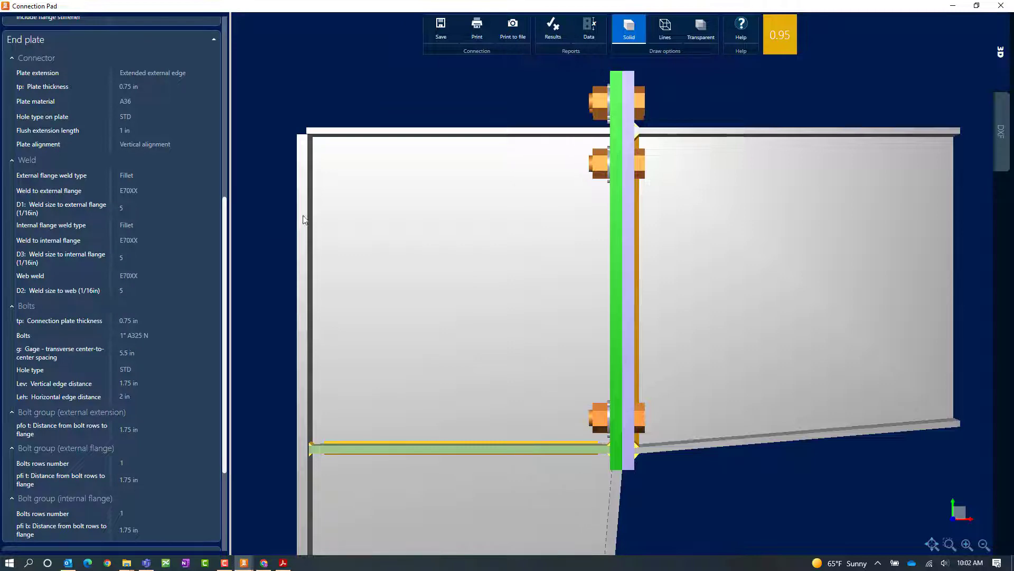
# Step: Open the knee connection's results report and examine the transverse stiffener length and weld size checks under Geometric Considerations
pyautogui.click(553, 31)
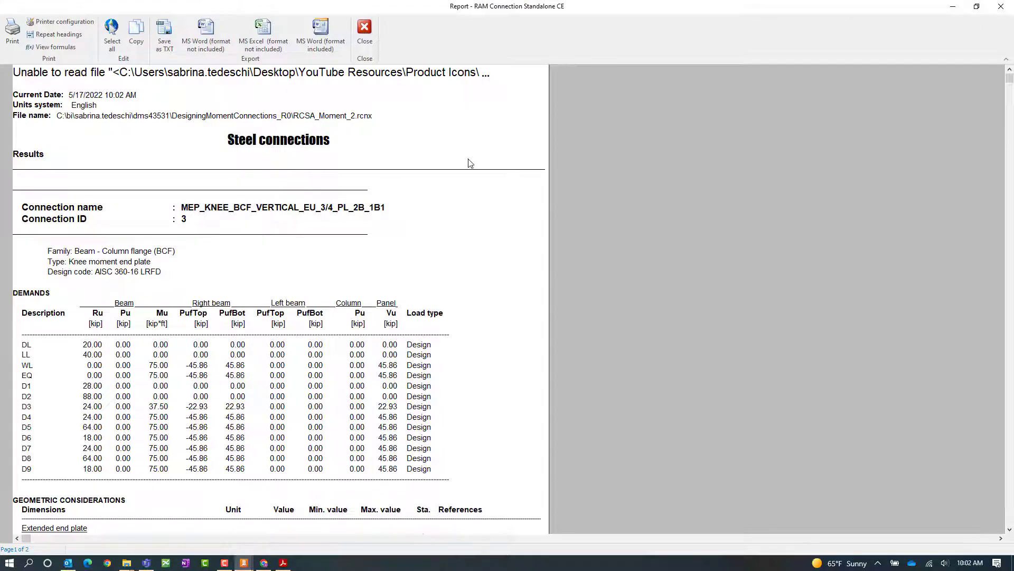
pyautogui.scroll(-4, 468, 160)
pyautogui.scroll(-6, 474, 173)
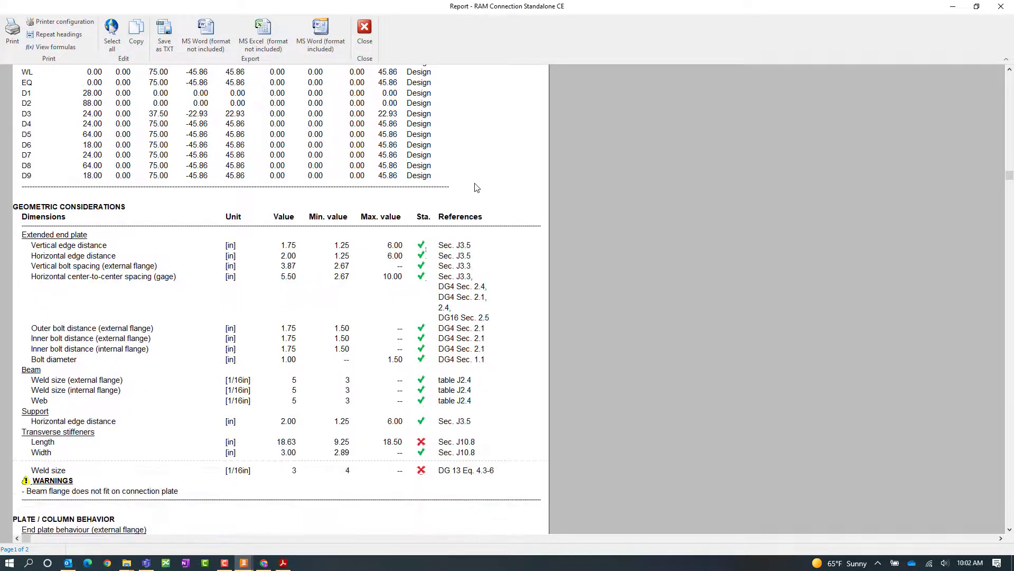
pyautogui.click(56, 445)
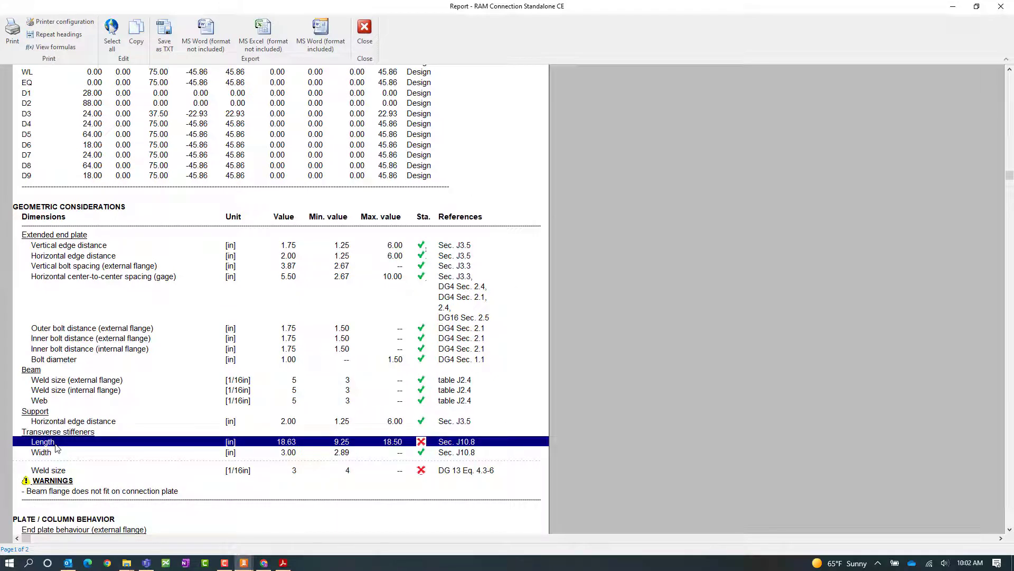
pyautogui.click(57, 471)
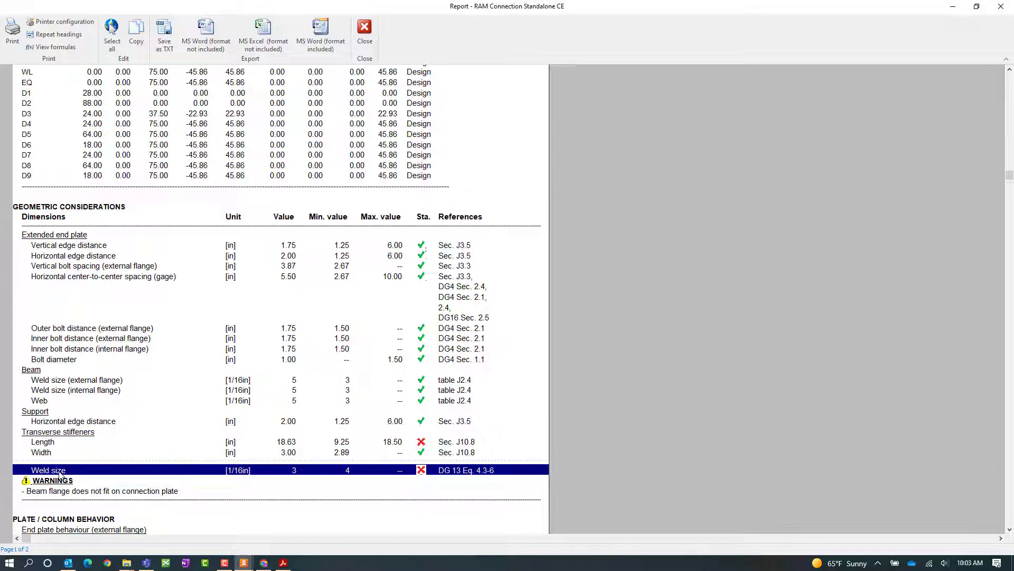
# Step: Examine the report's beam flange fit warning, plate behavior and design check ratios through the global critical strength ratio, and close the report
pyautogui.click(47, 491)
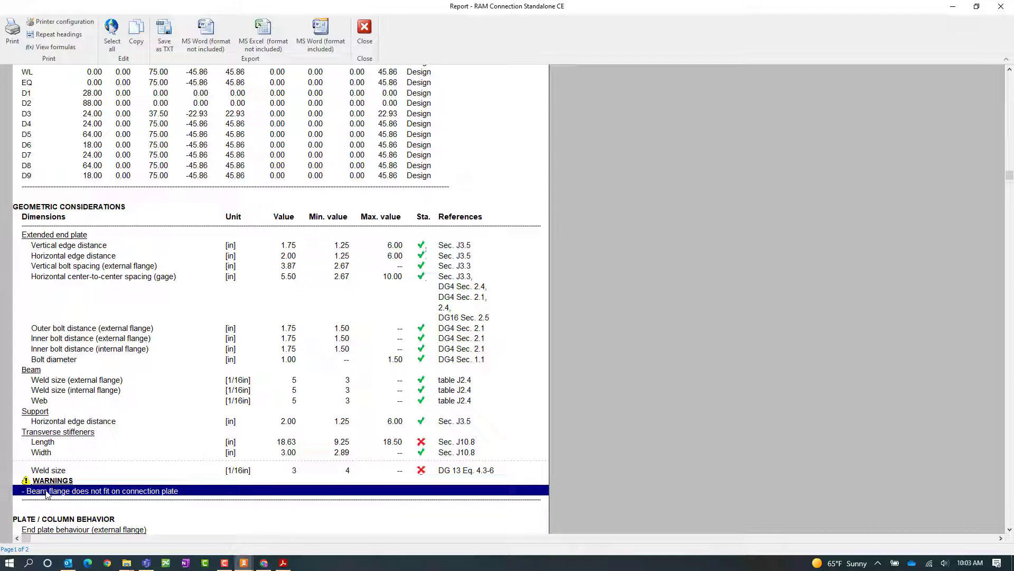
pyautogui.scroll(-5, 90, 478)
pyautogui.scroll(-10, 94, 478)
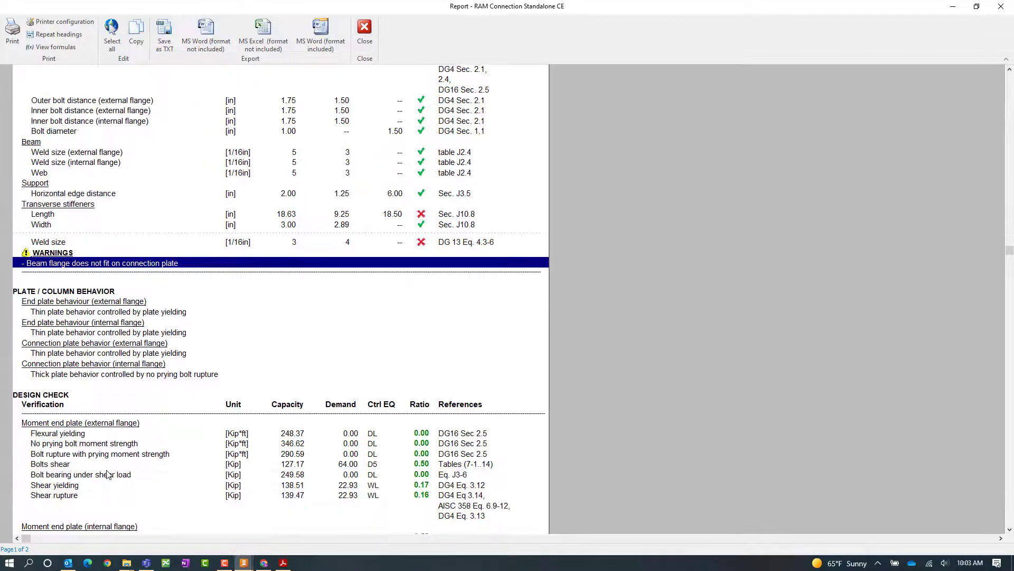
pyautogui.scroll(-11, 126, 476)
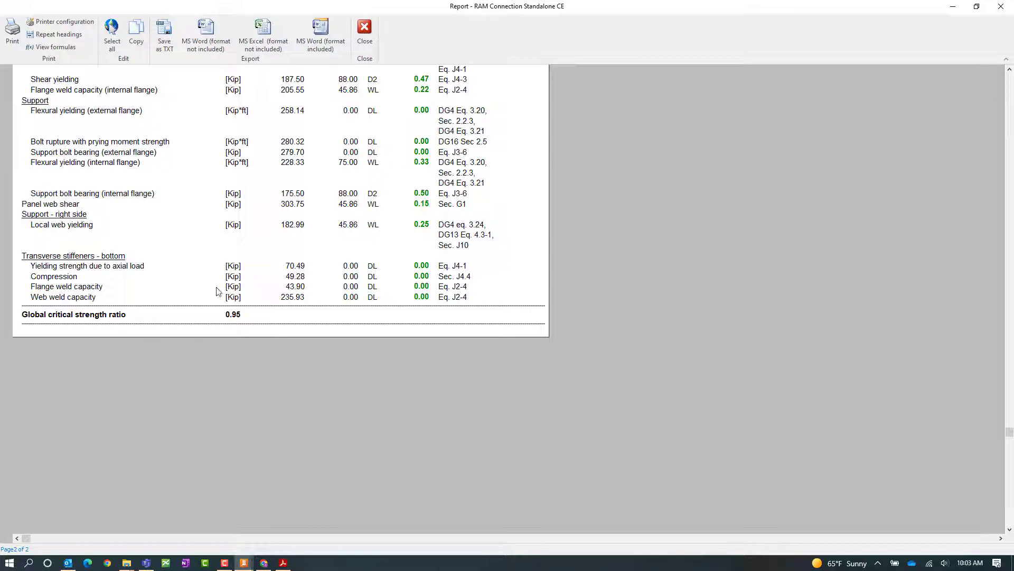
pyautogui.click(364, 32)
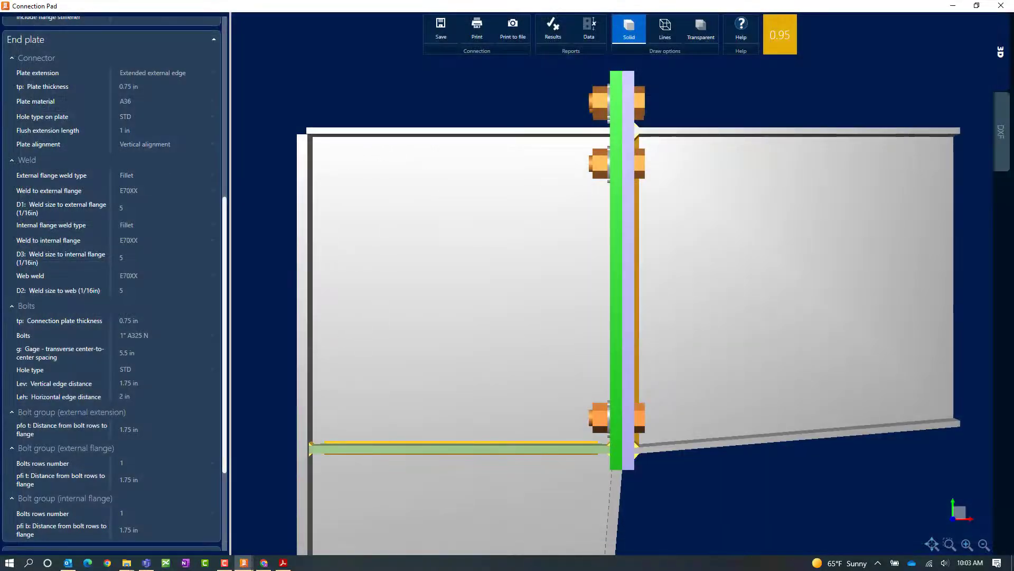
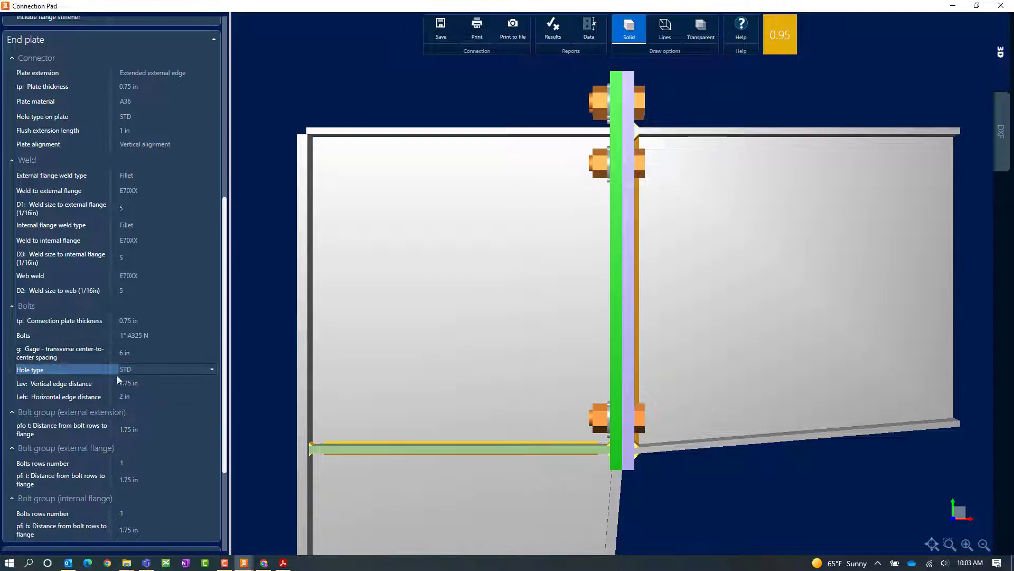
# Step: Set the horizontal edge distance of the end plate bolts to 2.5 in
pyautogui.click(129, 397)
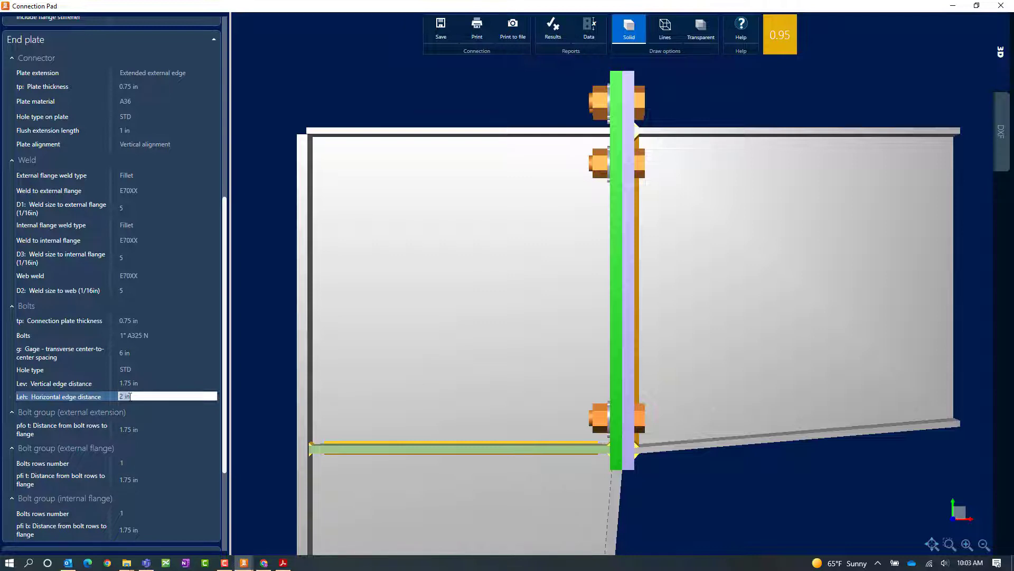
pyautogui.write('2.5')
pyautogui.press('Tab')
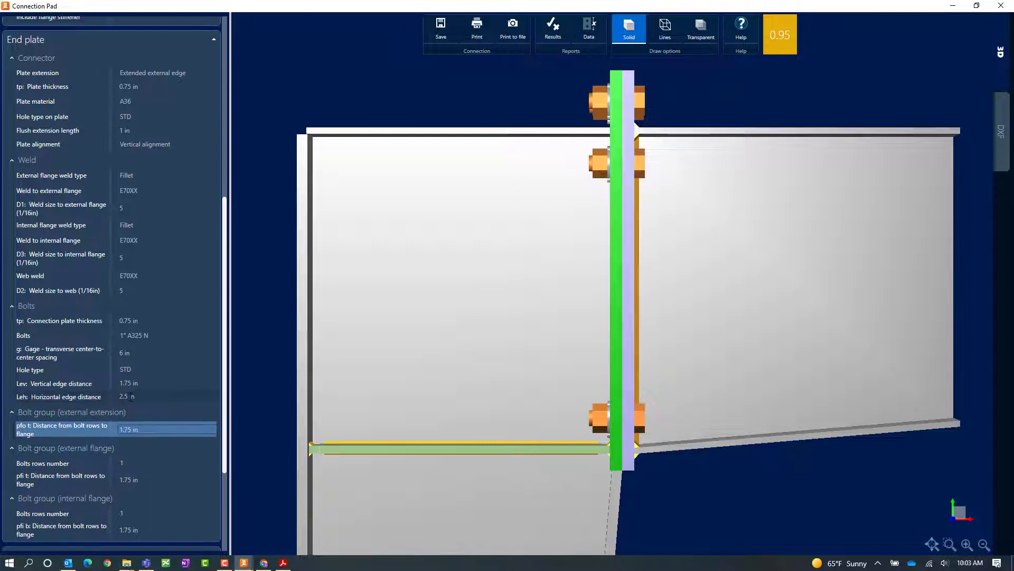
# Step: Set the transverse stiffeners' width to 3.75 in
pyautogui.scroll(-3, 145, 455)
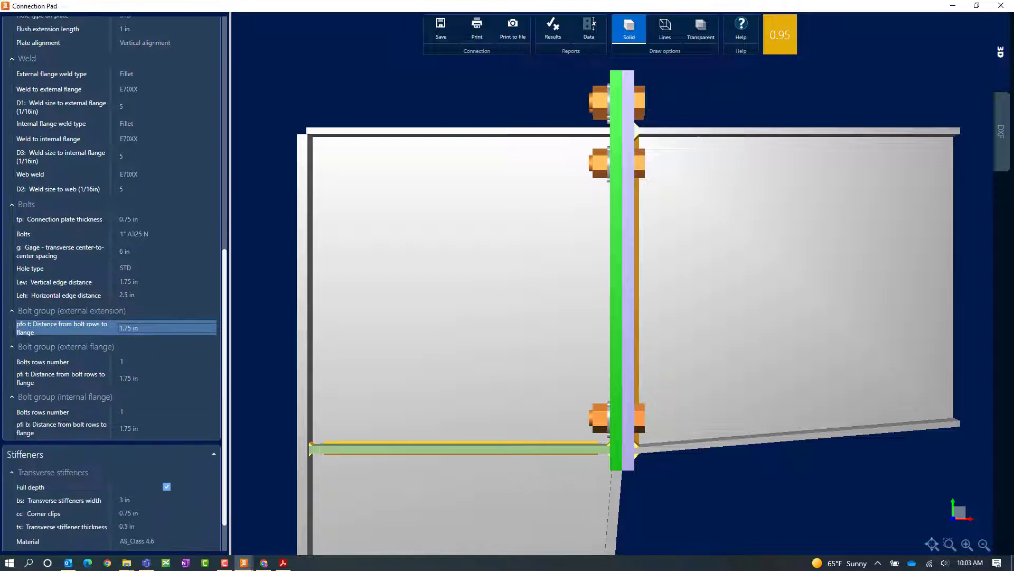
pyautogui.scroll(-2, 147, 457)
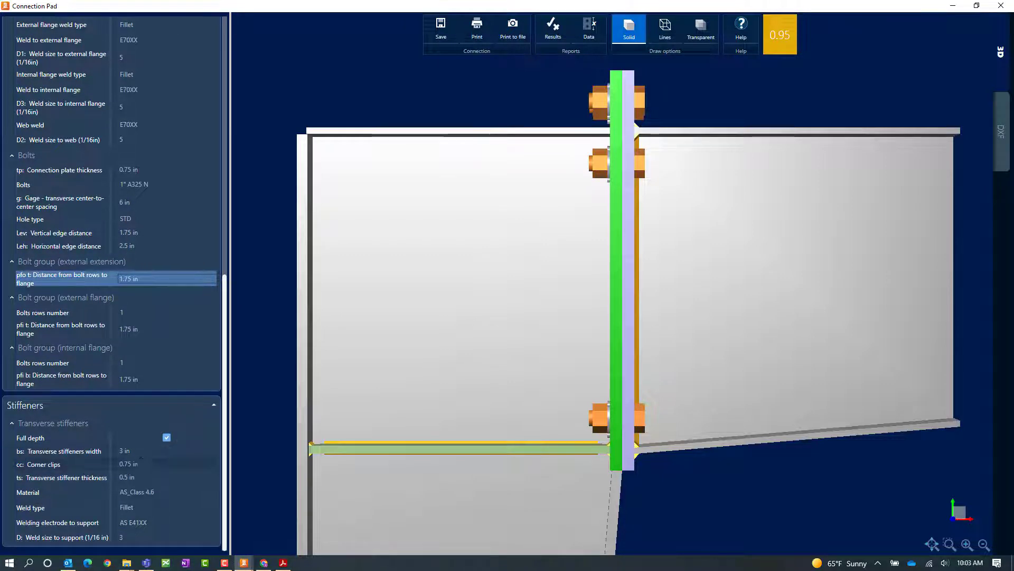
pyautogui.click(143, 451)
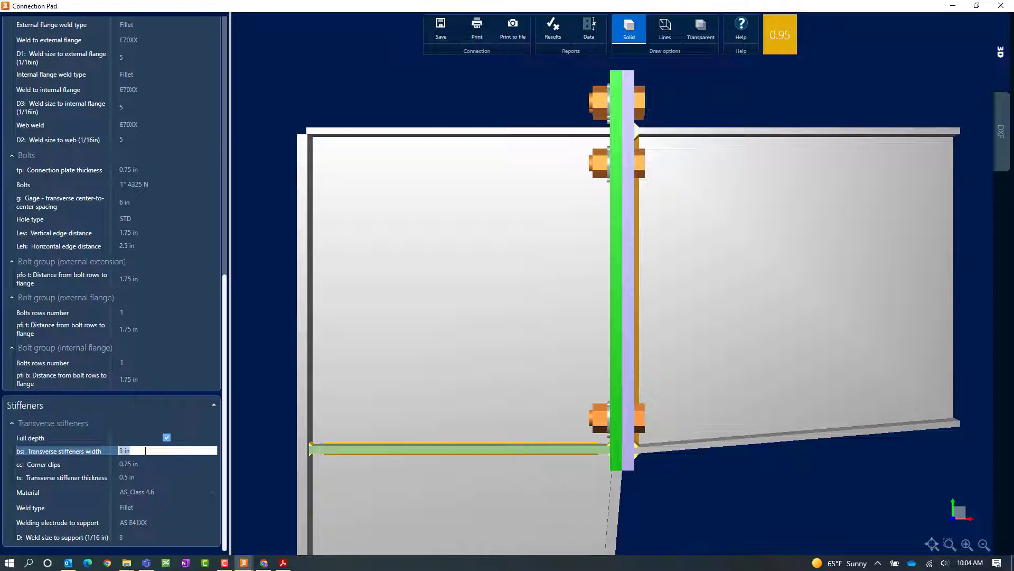
pyautogui.write('3.75')
pyautogui.press('Tab')
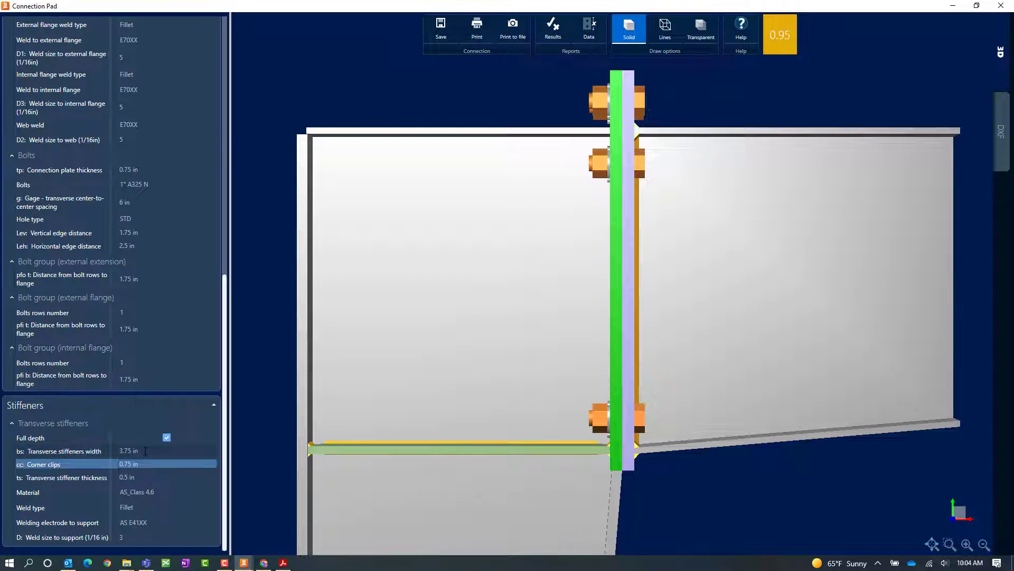
# Step: Change the transverse stiffeners' material to A36 steel from the United States group
pyautogui.click(149, 494)
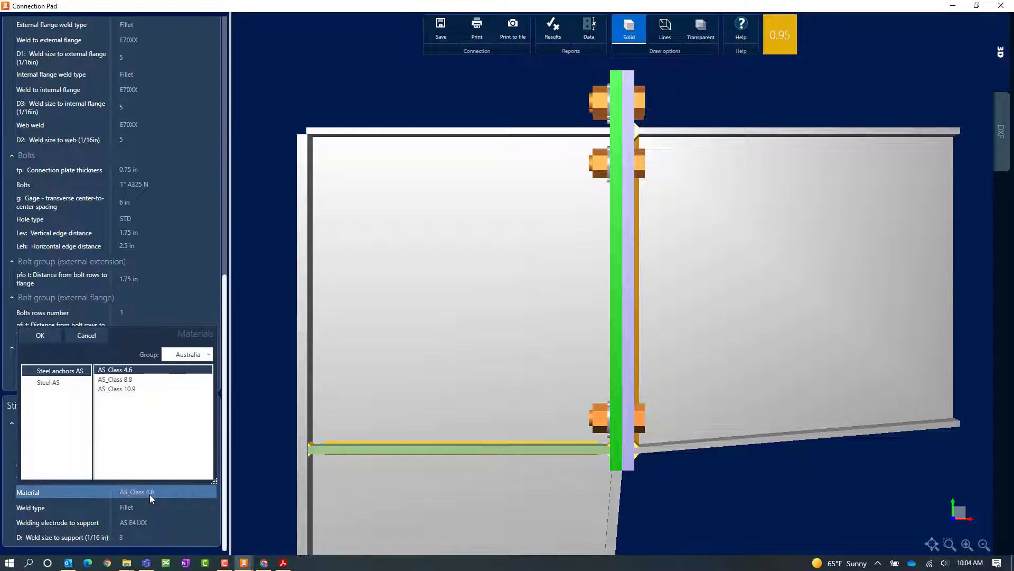
pyautogui.click(186, 354)
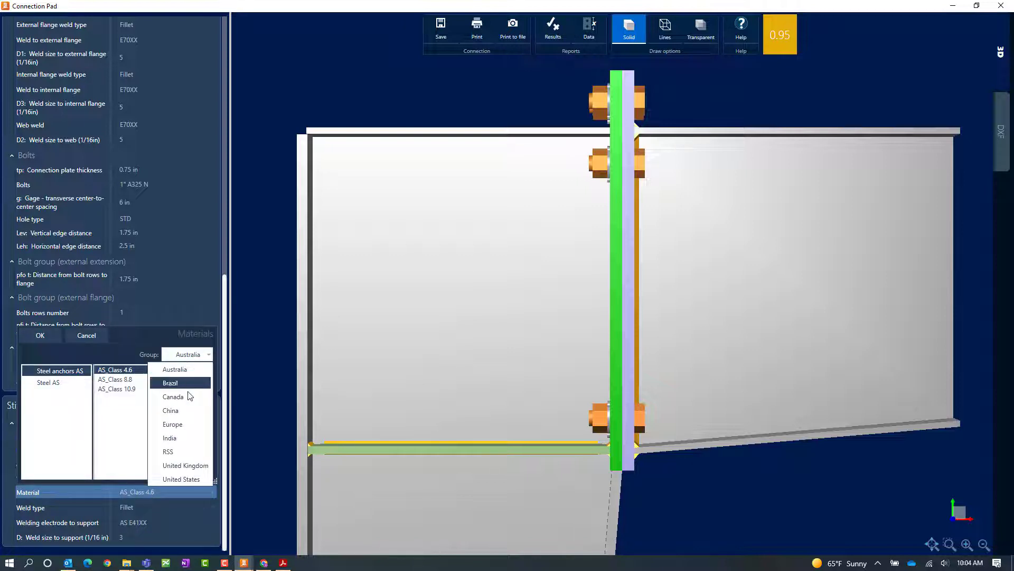
pyautogui.click(181, 479)
pyautogui.click(110, 380)
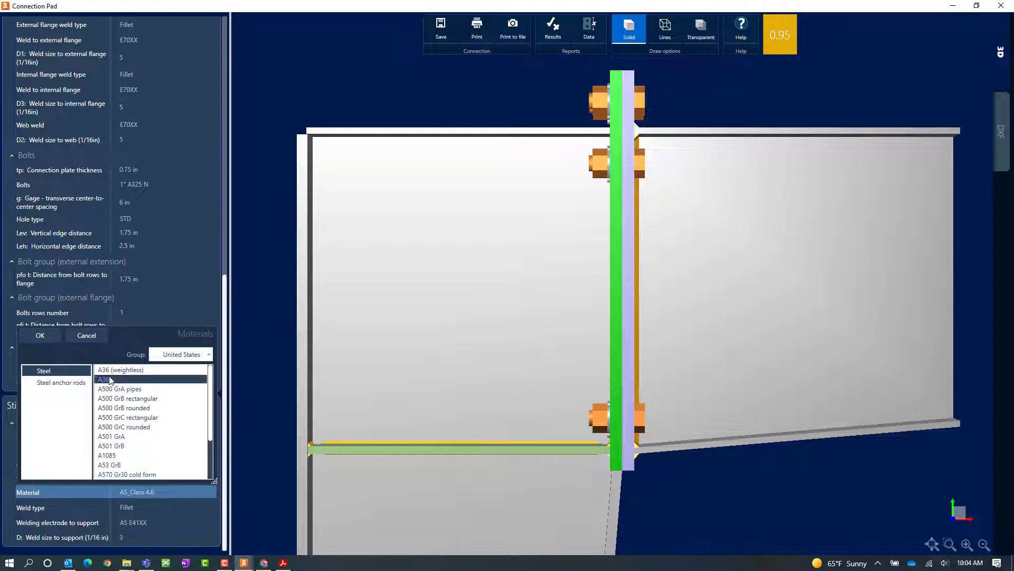
pyautogui.click(39, 336)
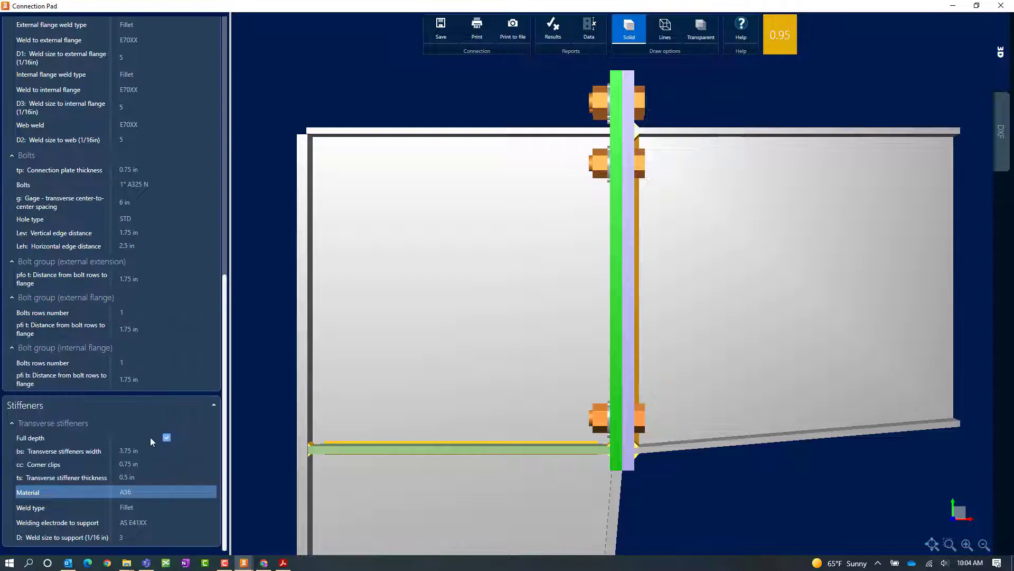
# Step: Change the transverse stiffeners' welding electrode to support to E70XX from the United States AISC welds
pyautogui.click(153, 521)
pyautogui.click(154, 522)
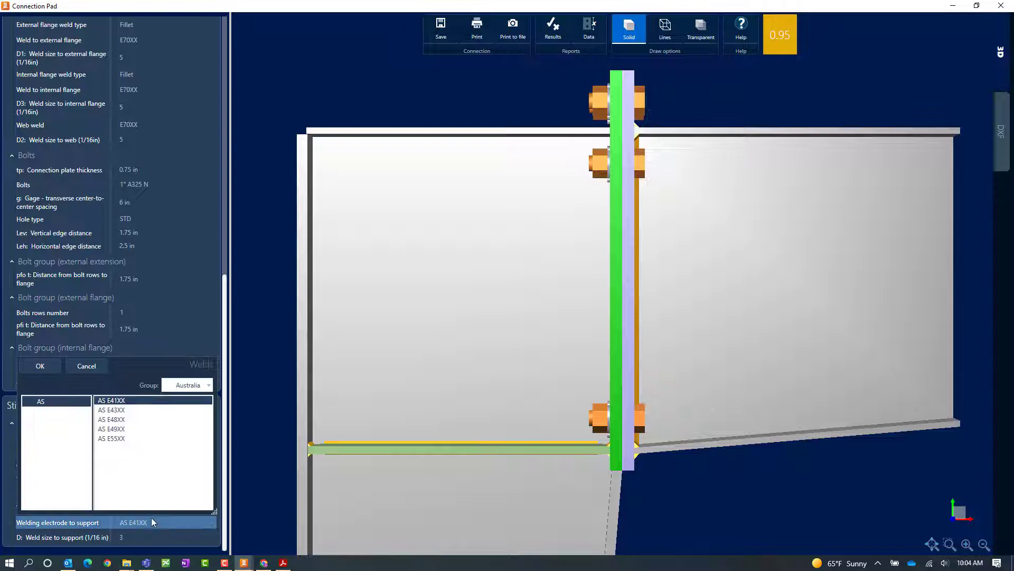
pyautogui.click(170, 389)
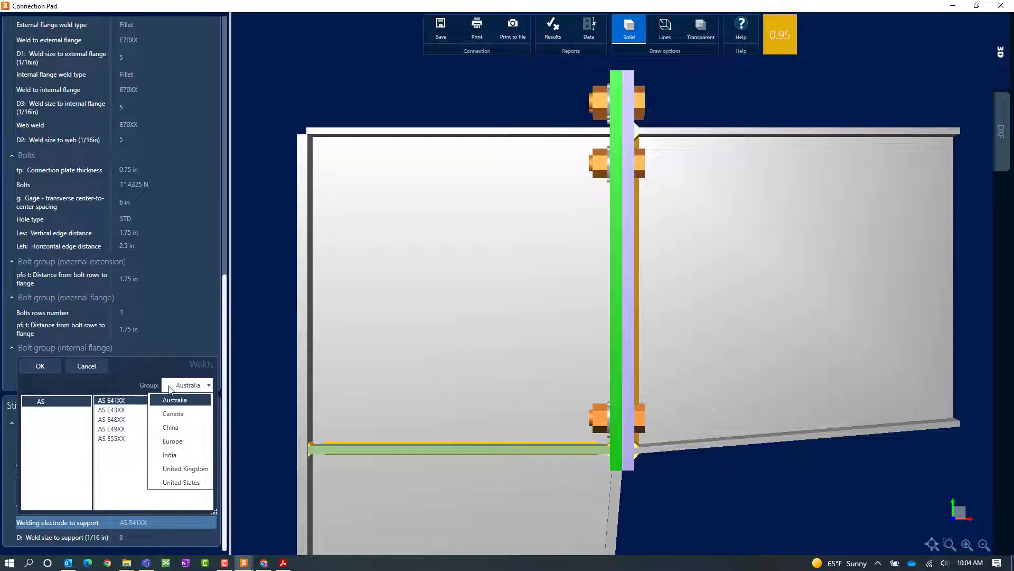
pyautogui.click(178, 482)
pyautogui.click(106, 410)
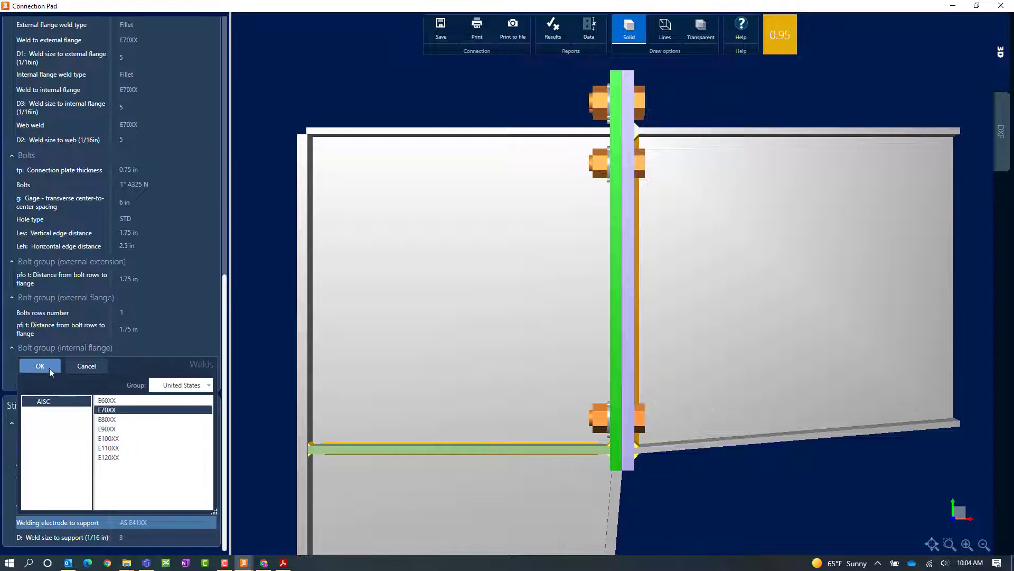
pyautogui.click(48, 368)
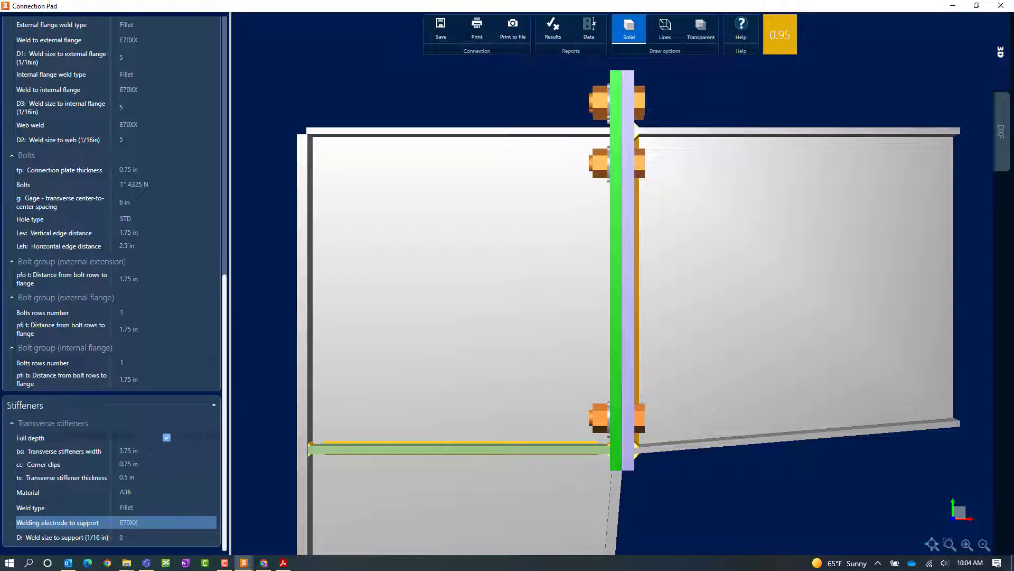
# Step: Set the stiffeners' weld size to support to 4 sixteenths of an inch and turn off their full depth option
pyautogui.click(164, 536)
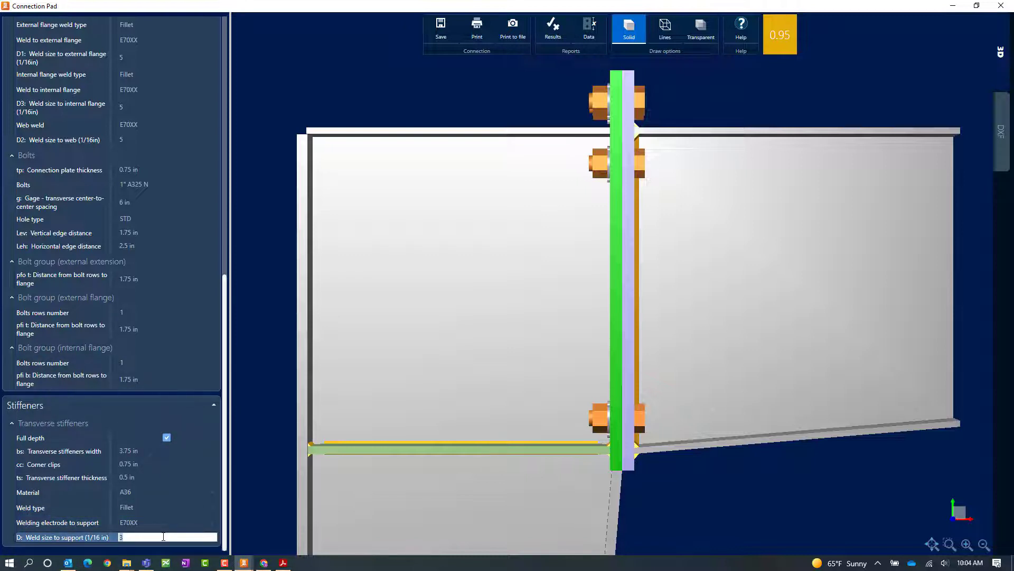
pyautogui.write('4')
pyautogui.press('Return')
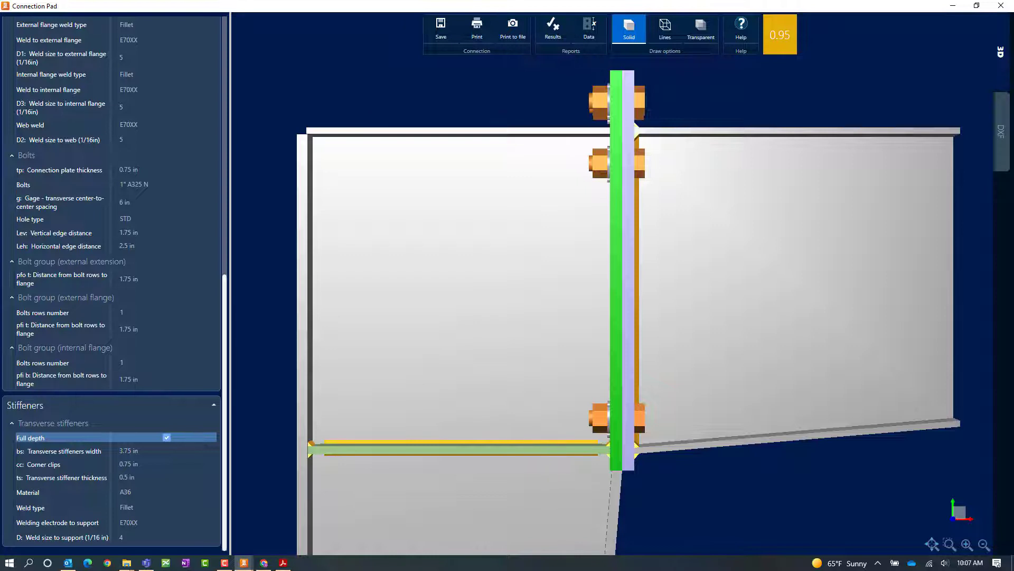
pyautogui.click(166, 438)
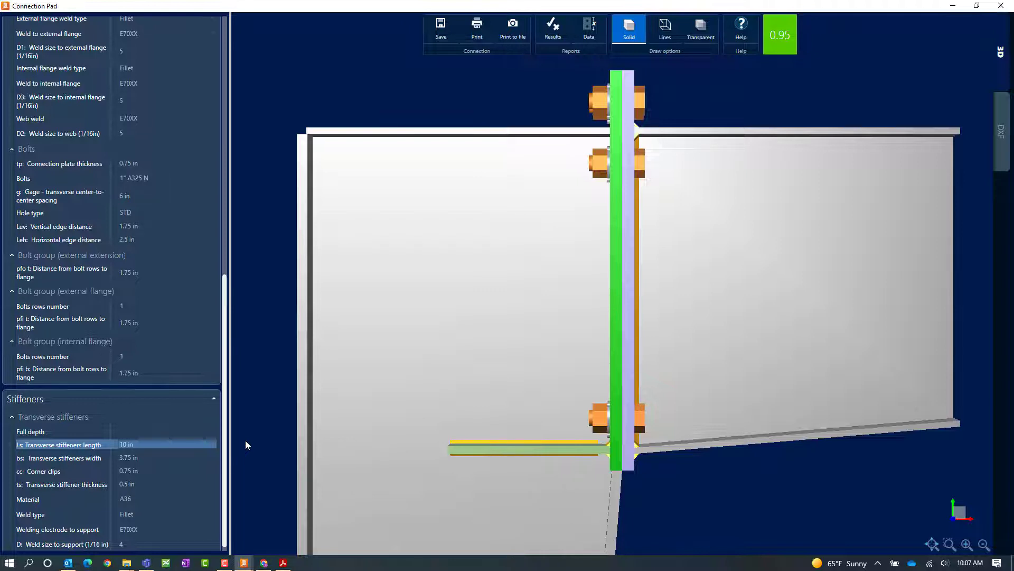
# Step: Review the knee connection's DXF drawing and close the connection editor
pyautogui.click(998, 142)
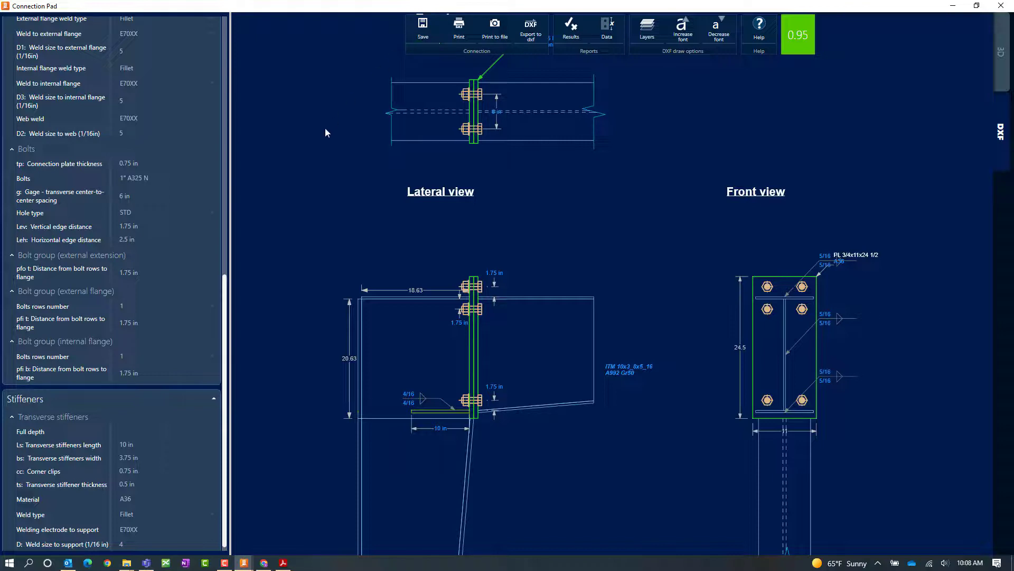
pyautogui.click(1001, 5)
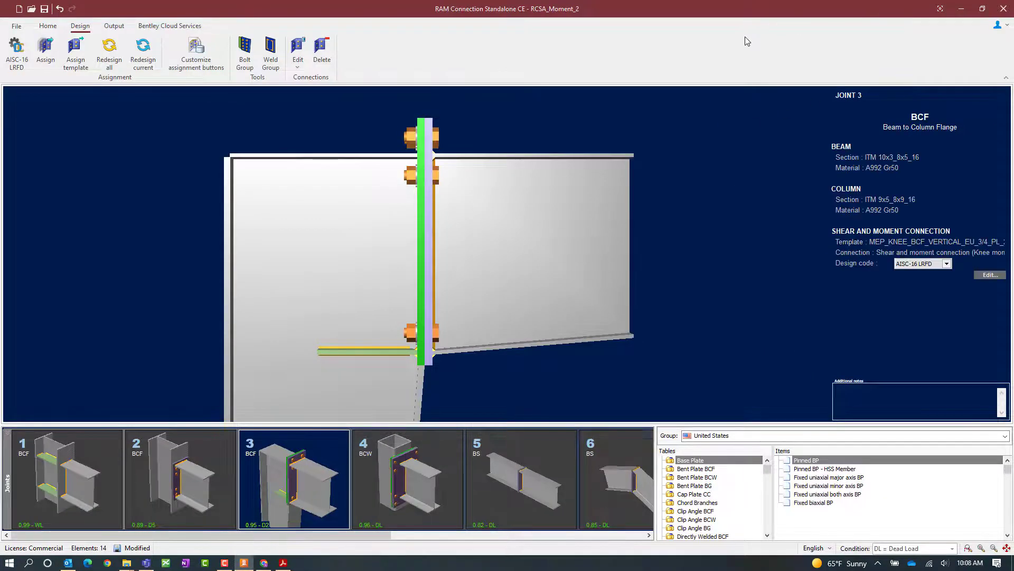